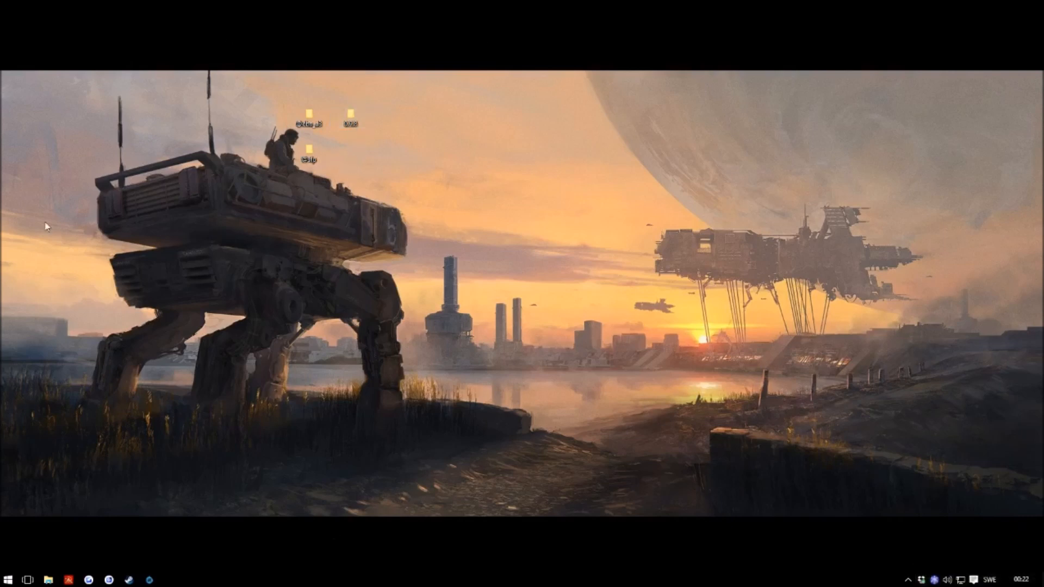
# Step: Create a new desktop folder named repo
pyautogui.rightClick(280, 284)
pyautogui.moveTo(371, 535)
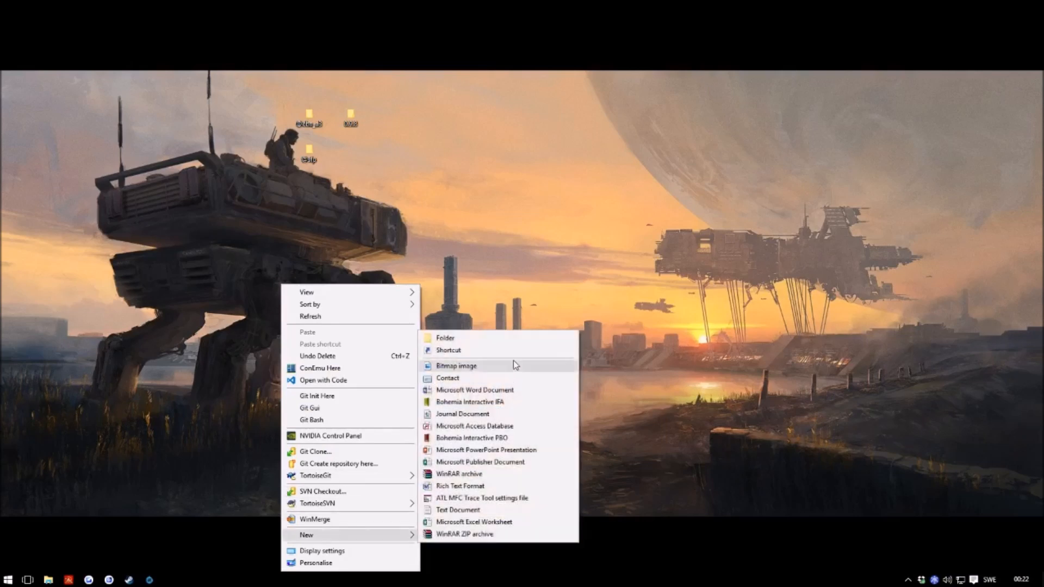
pyautogui.click(505, 336)
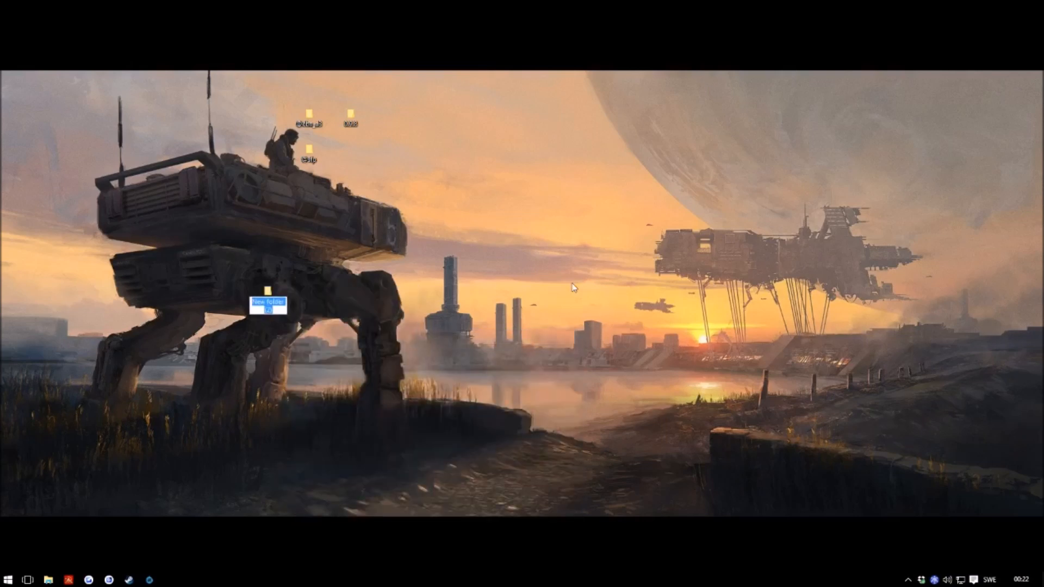
pyautogui.write('repo')
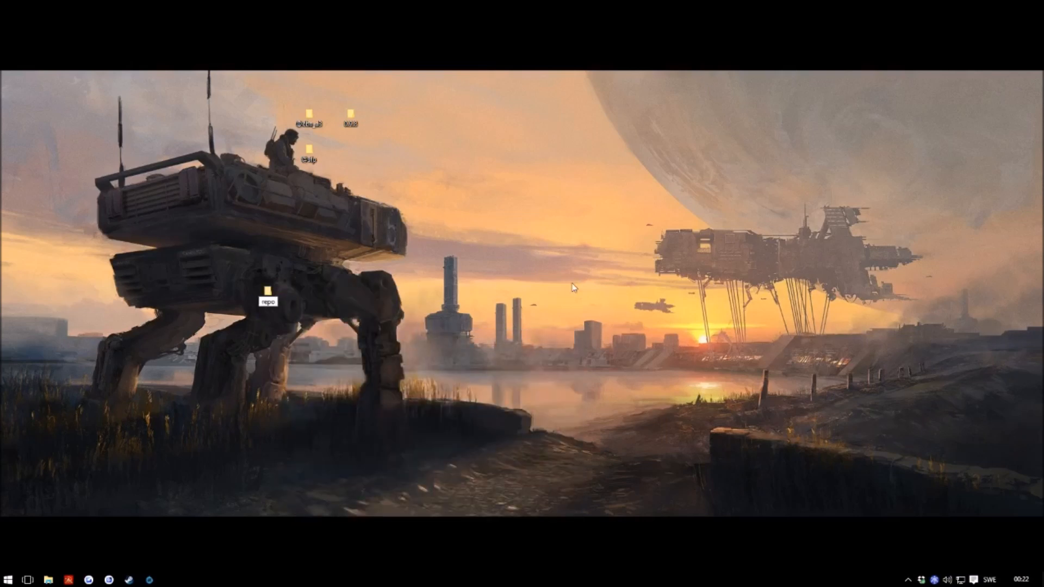
pyautogui.press('Return')
pyautogui.moveTo(256, 300)
pyautogui.mouseDown()
pyautogui.moveTo(332, 239)
pyautogui.moveTo(349, 256)
pyautogui.mouseUp()
pyautogui.click(309, 166)
pyautogui.click(305, 112)
pyautogui.click(318, 122)
pyautogui.click(311, 123)
pyautogui.moveTo(261, 111); pyautogui.dragTo(351, 261)
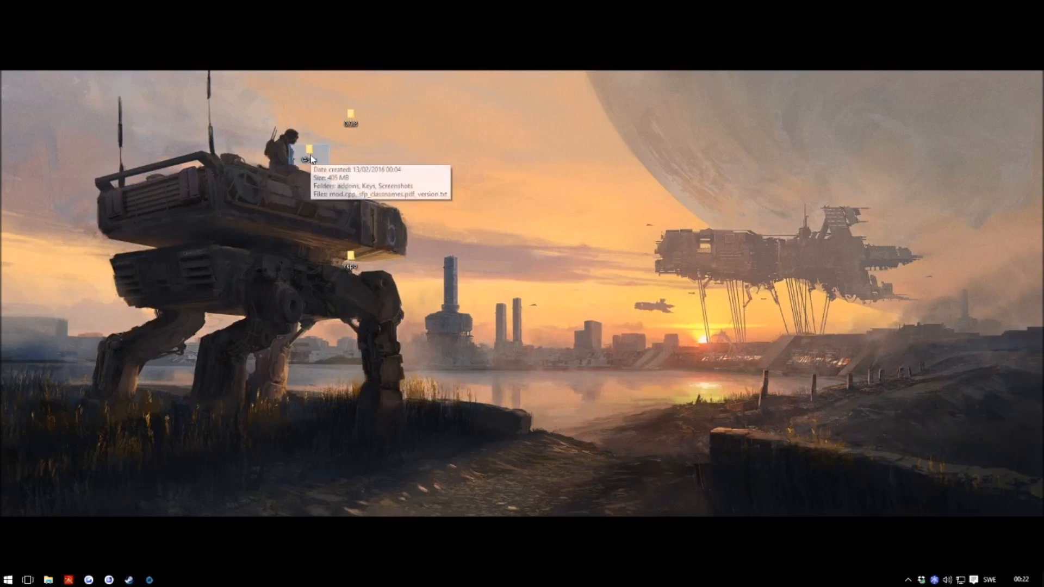
pyautogui.moveTo(309, 155); pyautogui.dragTo(351, 260)
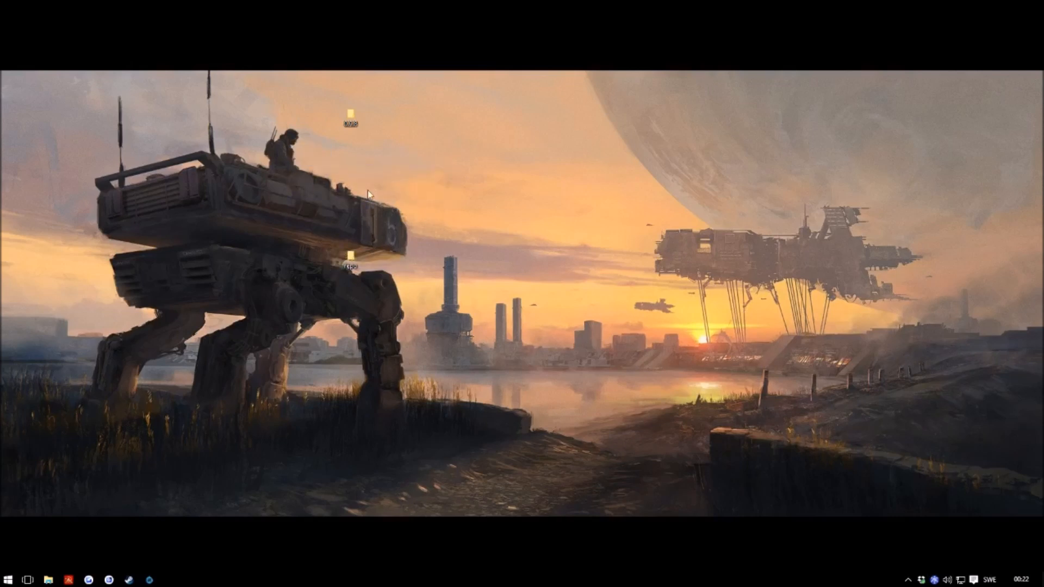
# Step: Open 0.9.8 > Arma 3 and the repo folder in side-by-side windows
pyautogui.doubleClick(340, 123)
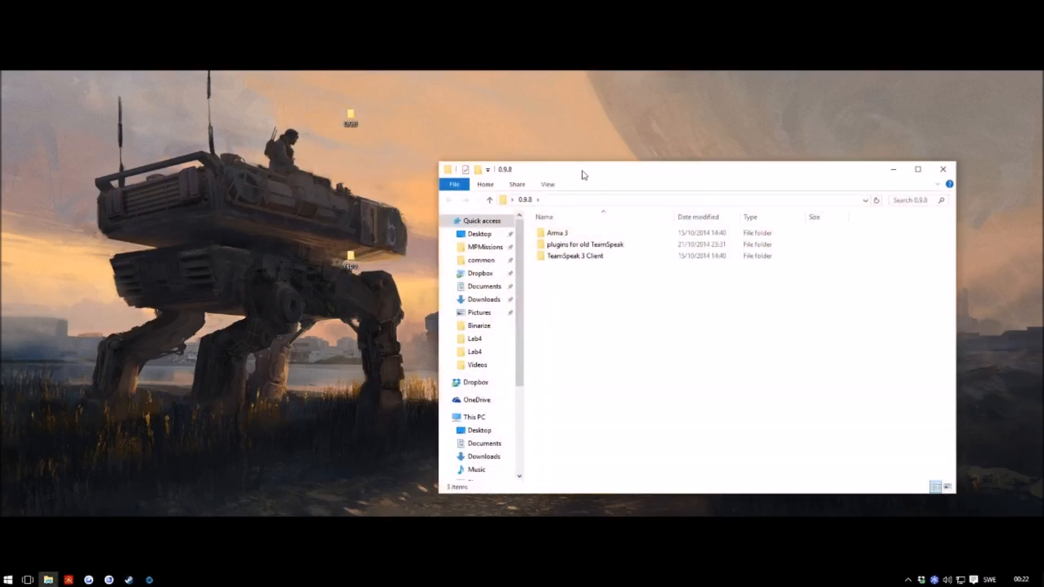
pyautogui.moveTo(583, 172); pyautogui.dragTo(615, 171)
pyautogui.doubleClick(589, 229)
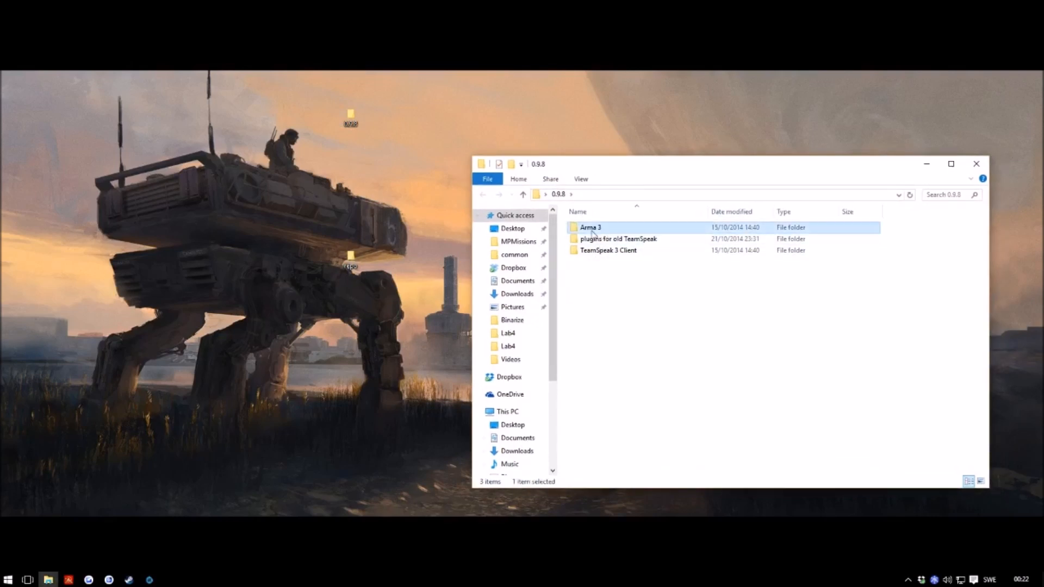
pyautogui.doubleClick(351, 257)
pyautogui.moveTo(624, 187); pyautogui.dragTo(122, 194)
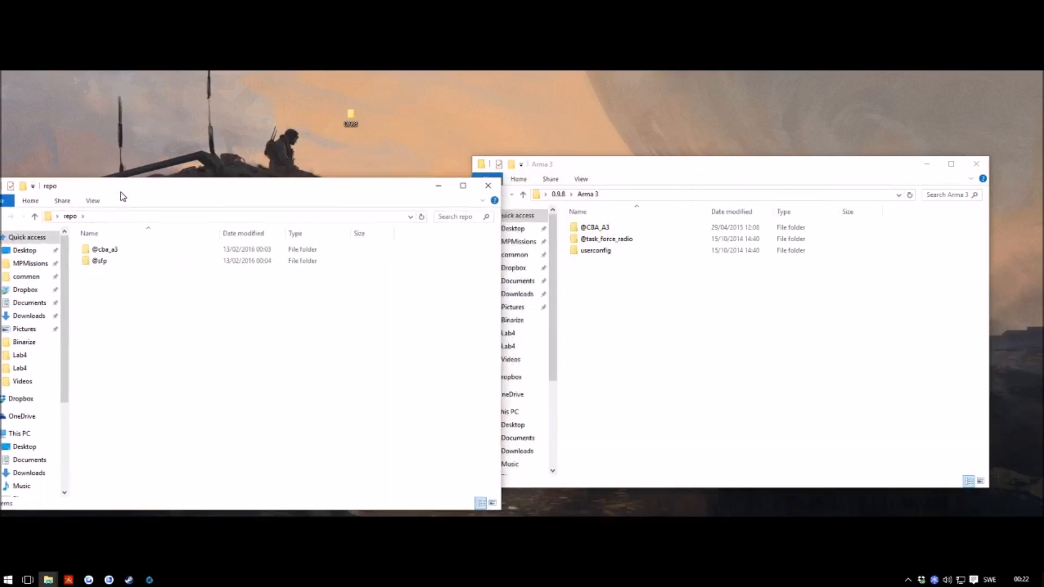
pyautogui.moveTo(312, 204); pyautogui.dragTo(343, 204)
pyautogui.moveTo(577, 169); pyautogui.dragTo(639, 166)
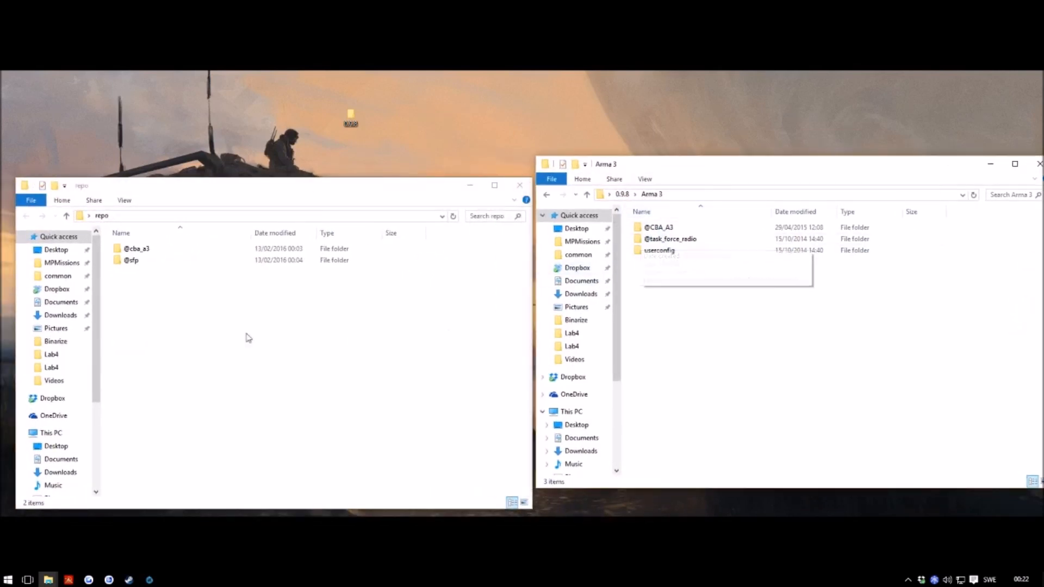
pyautogui.click(663, 243)
pyautogui.moveTo(678, 245); pyautogui.dragTo(188, 317)
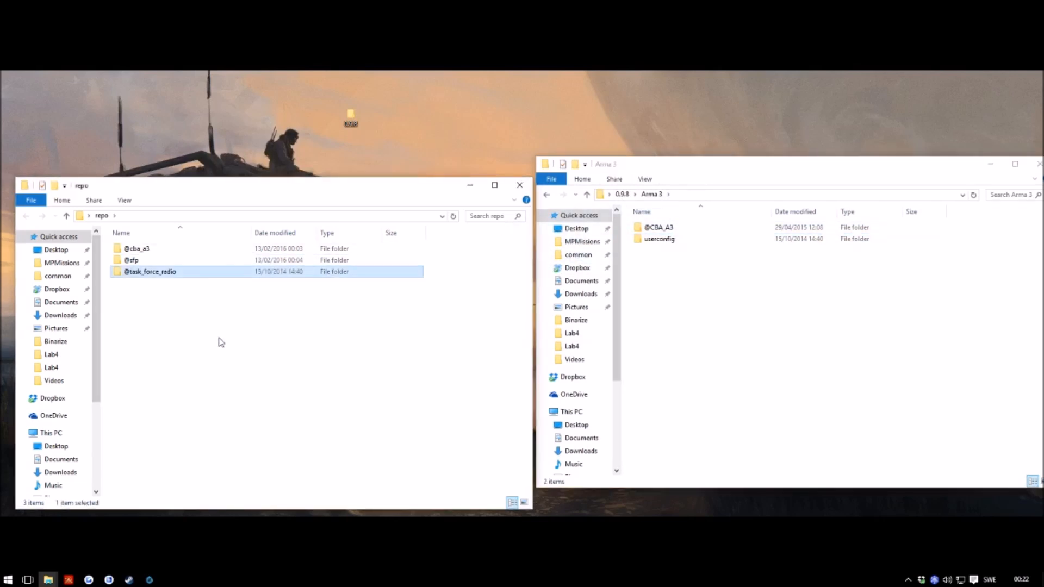
pyautogui.doubleClick(166, 273)
pyautogui.moveTo(661, 244); pyautogui.dragTo(218, 370)
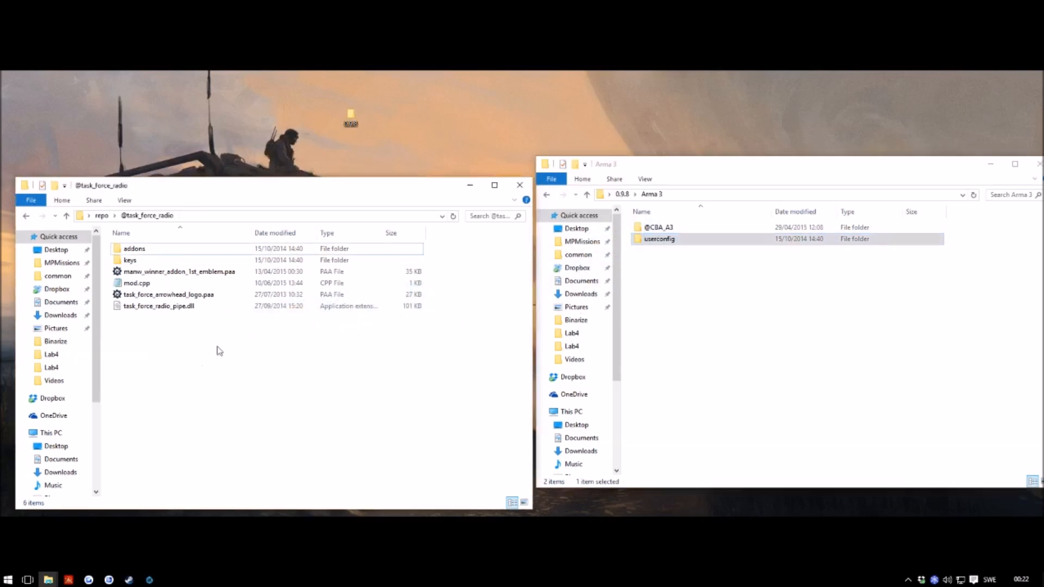
pyautogui.press('BackSpace')
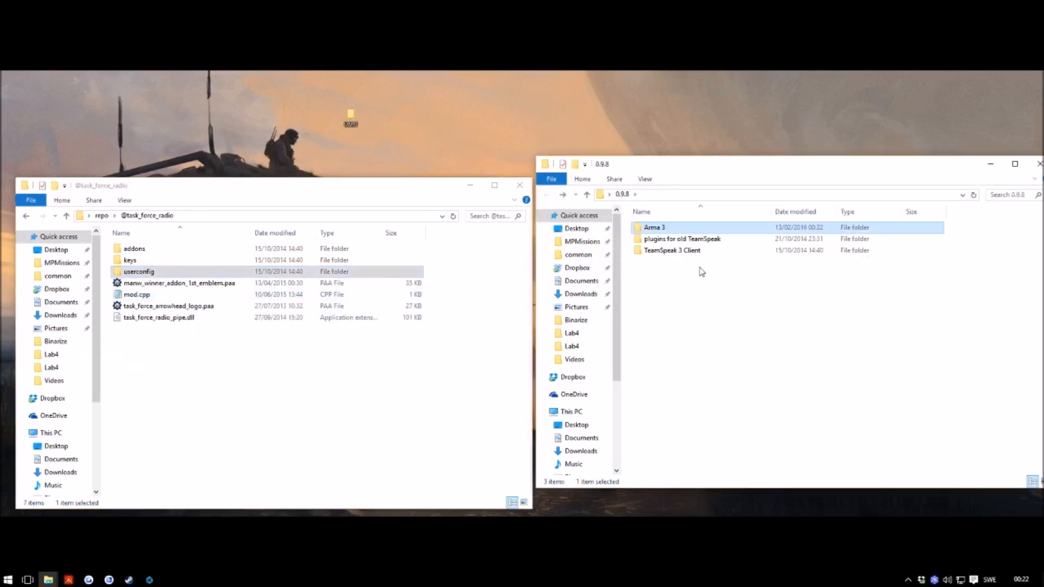
pyautogui.click(673, 255)
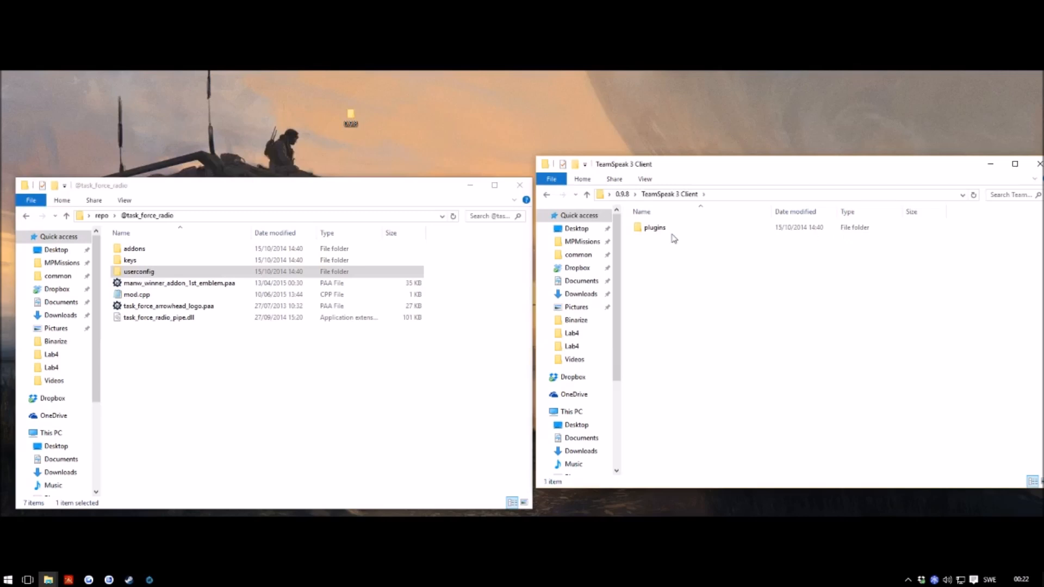
pyautogui.rightClick(224, 349)
pyautogui.moveTo(314, 321)
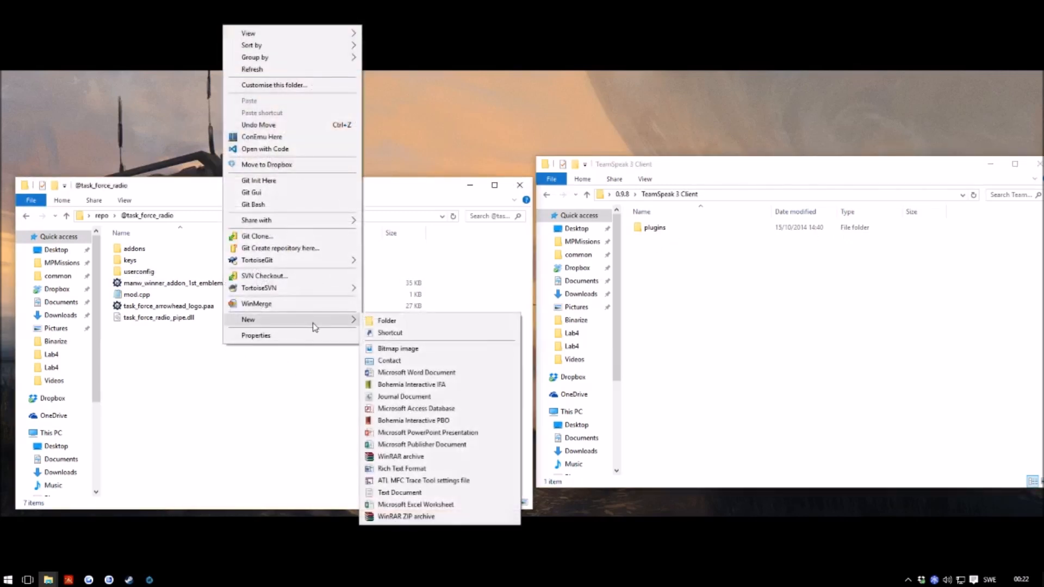
pyautogui.click(387, 321)
pyautogui.write('teamspeak')
pyautogui.press('Return')
# Step: Move the five radio plugin items from TeamSpeak 3 Client's plugins folder into teamspeak
pyautogui.click(653, 257)
pyautogui.click(647, 228)
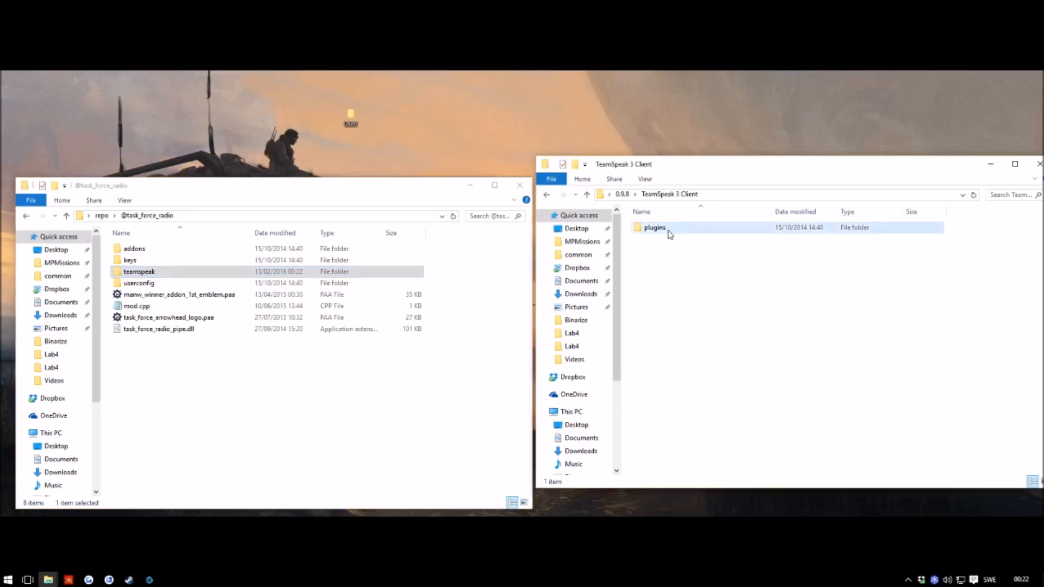
pyautogui.click(191, 271)
pyautogui.doubleClick(190, 272)
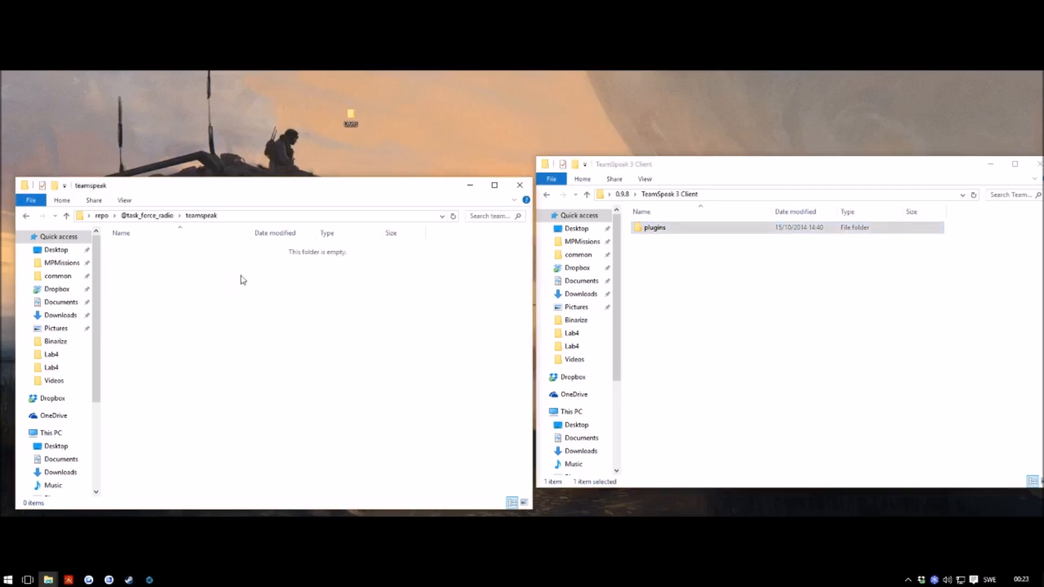
pyautogui.doubleClick(637, 228)
pyautogui.moveTo(729, 294); pyautogui.dragTo(174, 279)
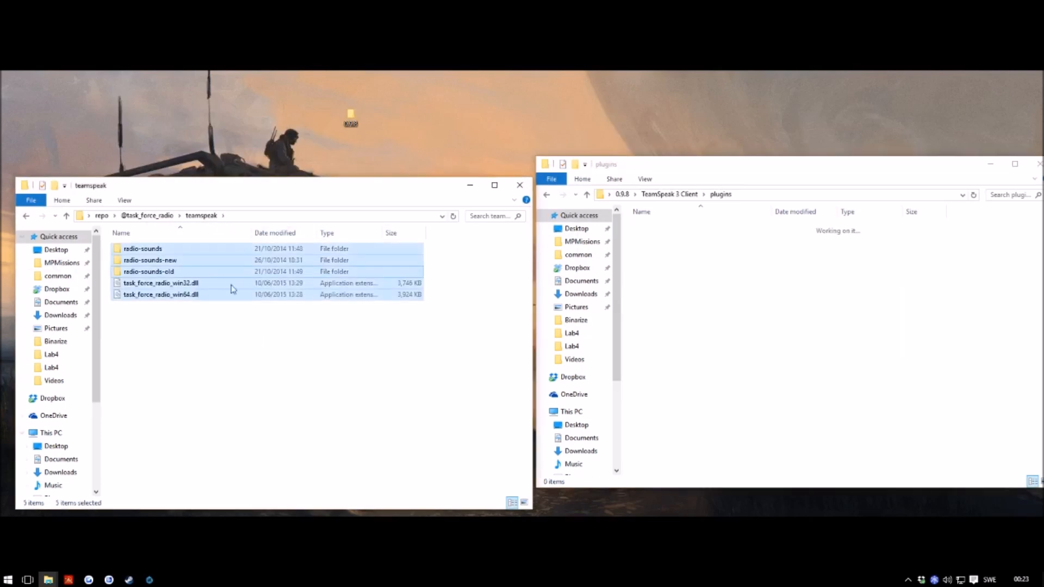
# Step: Show the plugins folder's full path and go back up to the repo folder
pyautogui.click(254, 359)
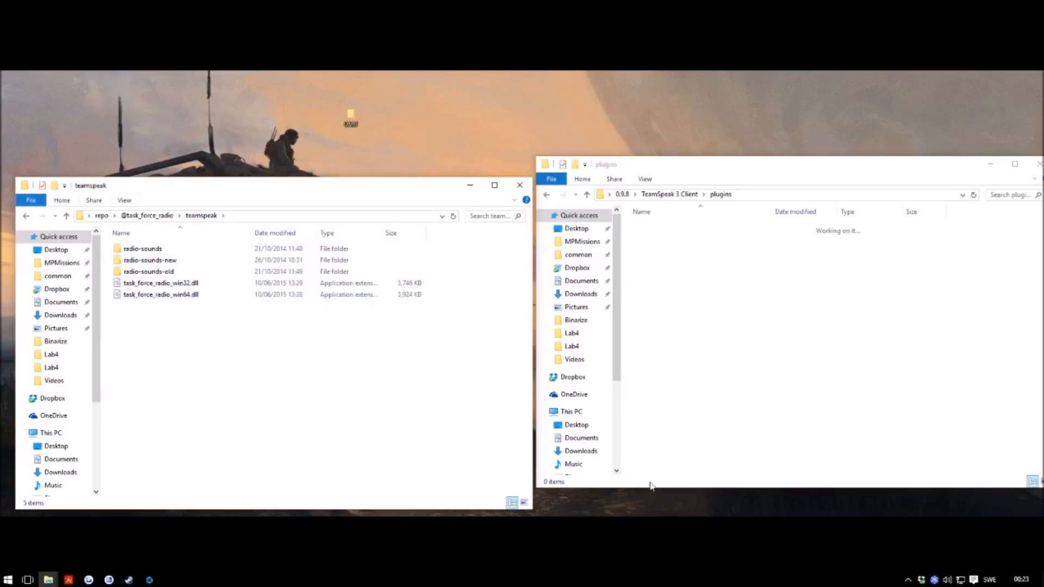
pyautogui.click(535, 309)
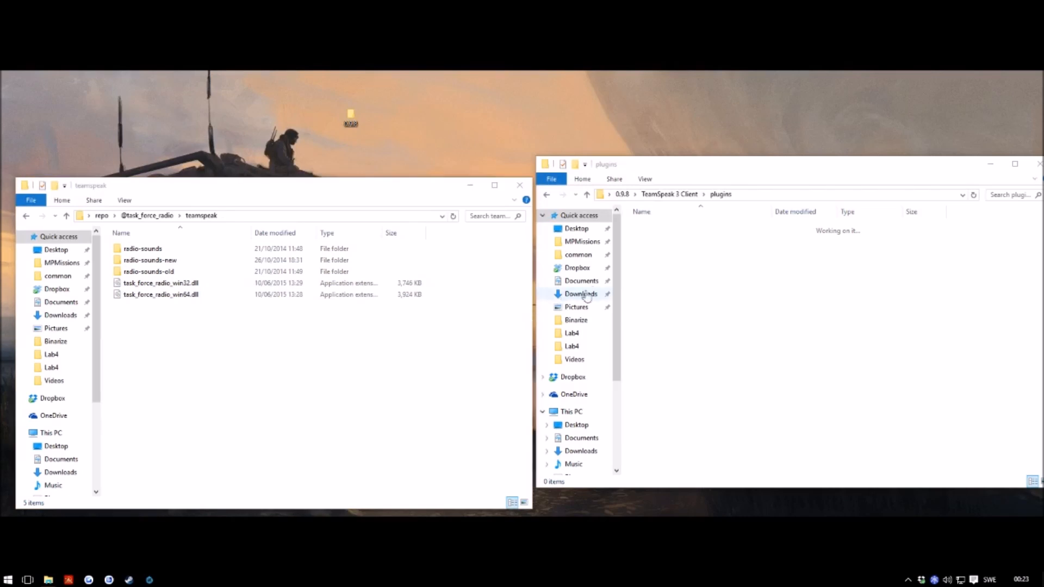
pyautogui.click(750, 195)
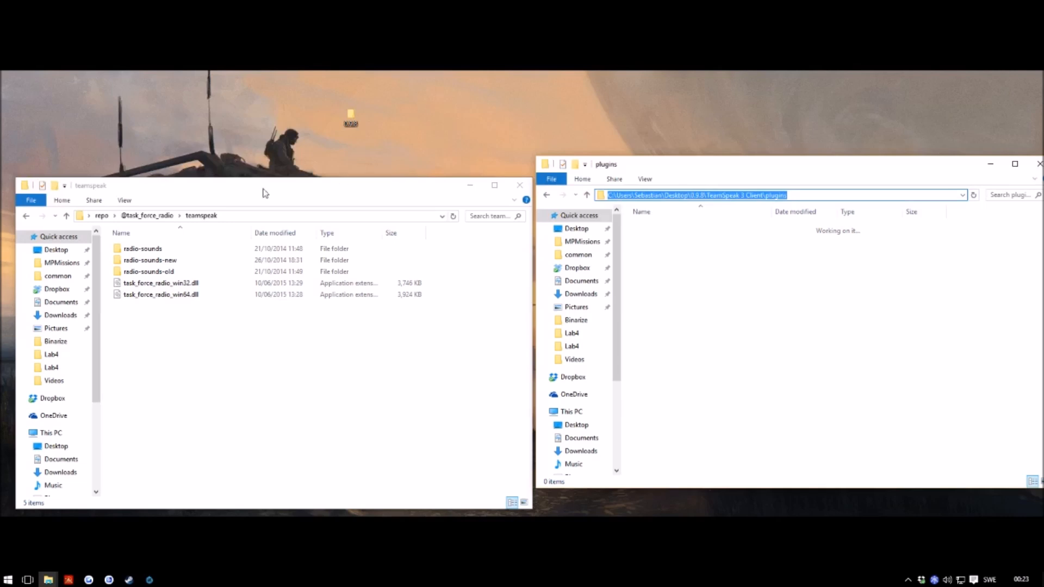
pyautogui.click(210, 411)
pyautogui.press('BackSpace')
pyautogui.press('BackSpace')
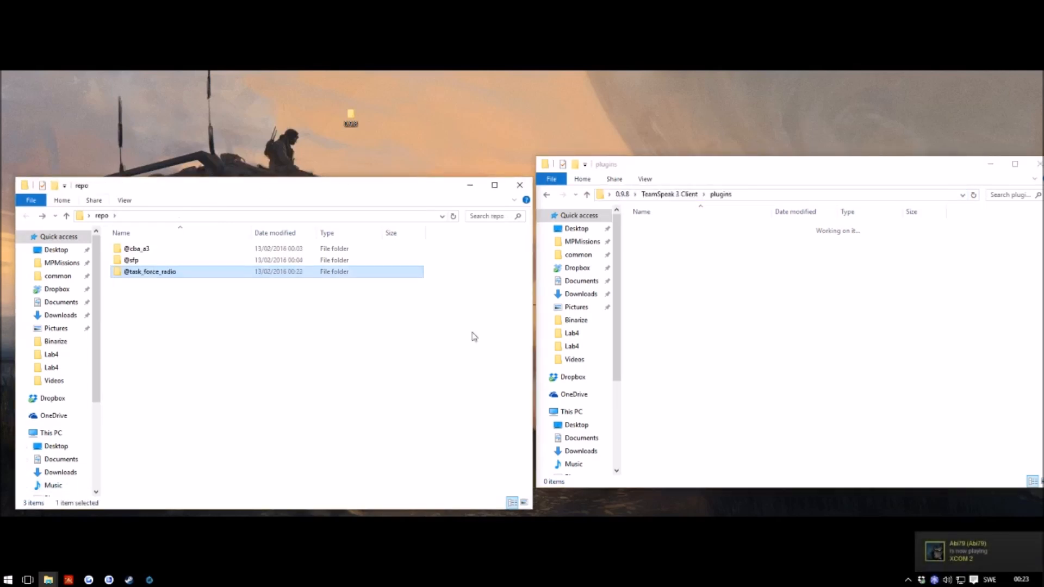
# Step: Navigate the address bar via %appdata up to the AppData folder
pyautogui.click(767, 197)
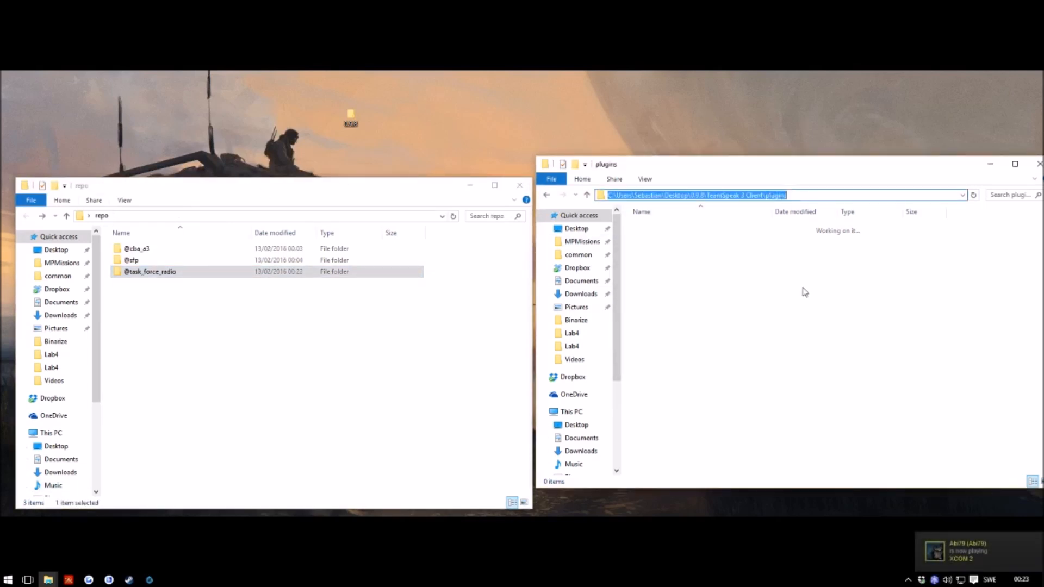
pyautogui.write('%')
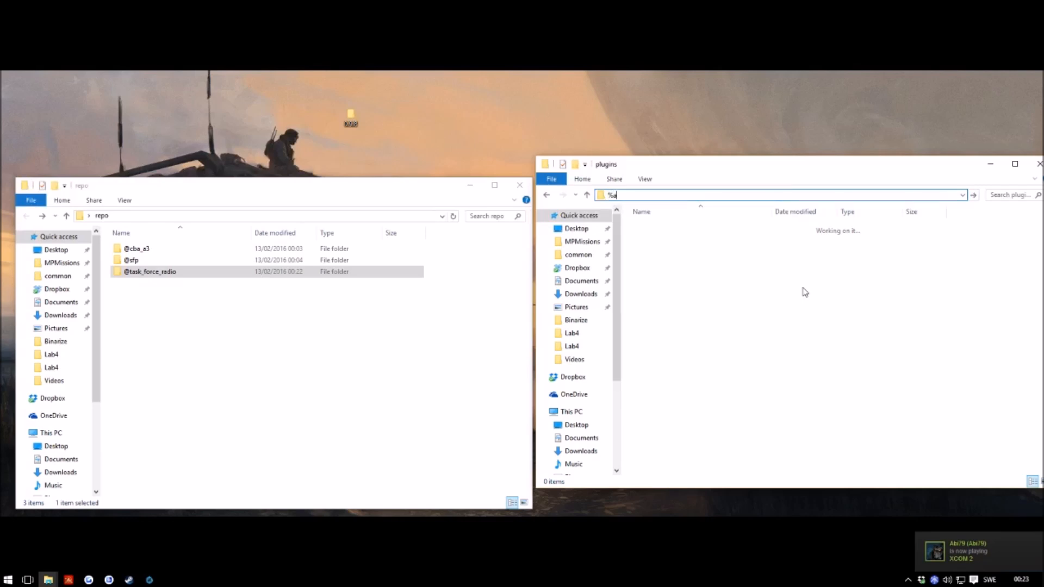
pyautogui.write('appdata')
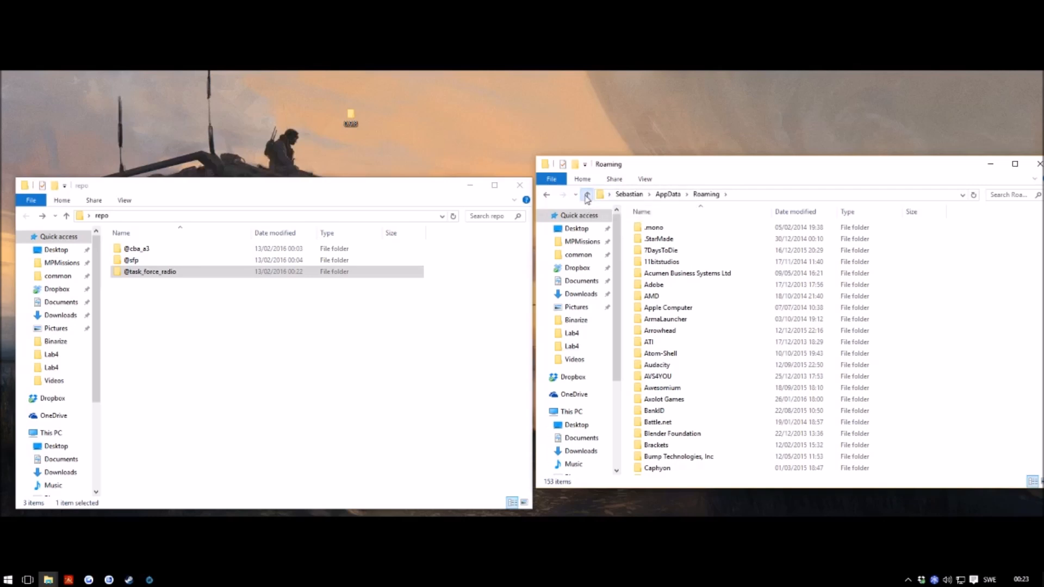
pyautogui.click(752, 200)
pyautogui.moveTo(721, 195); pyautogui.dragTo(697, 194)
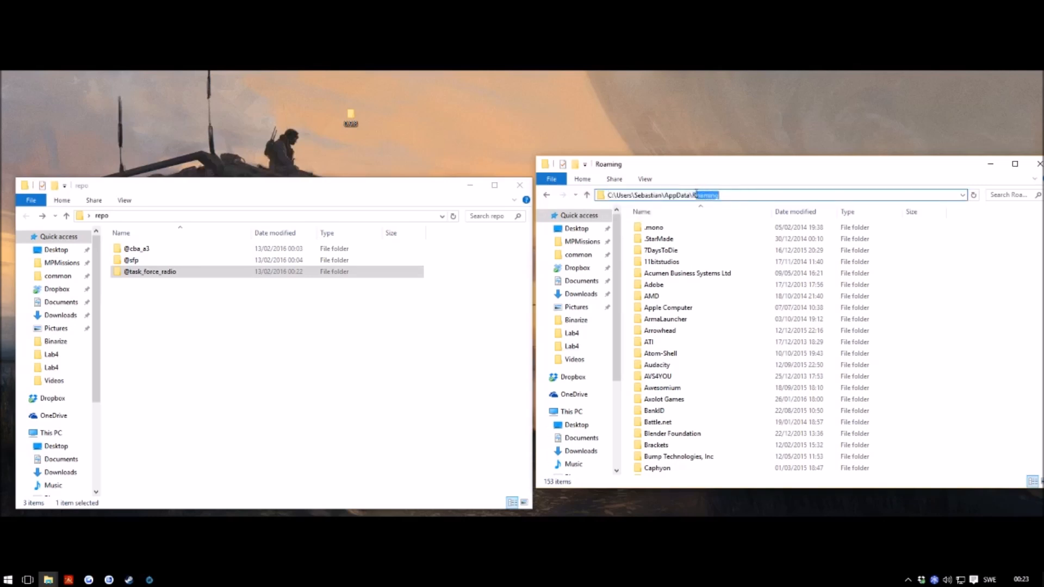
pyautogui.press('BackSpace')
pyautogui.press('Return')
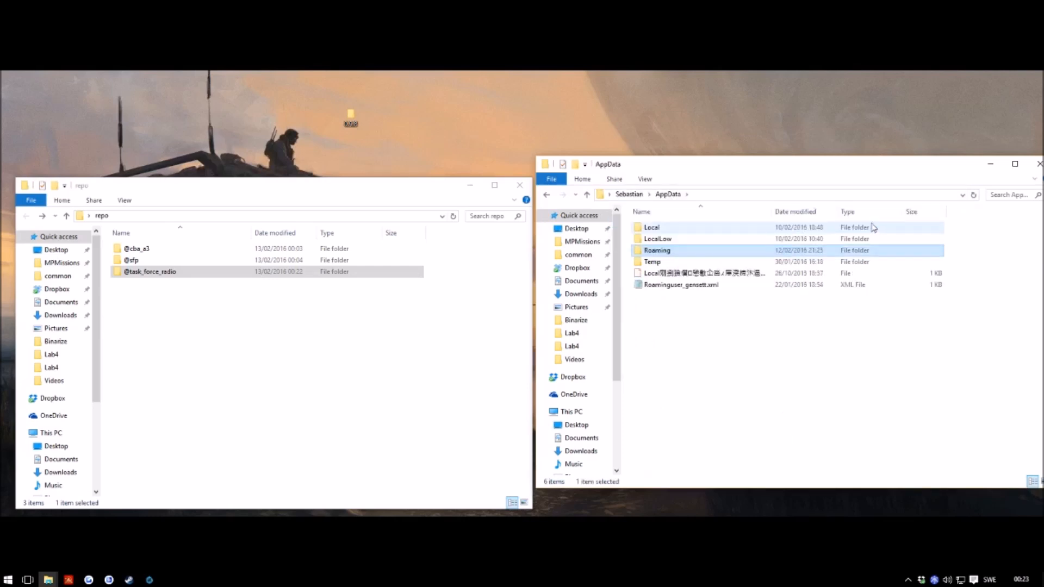
# Step: Open Local > Swifty > app-2.1.2.2 > tools
pyautogui.doubleClick(652, 228)
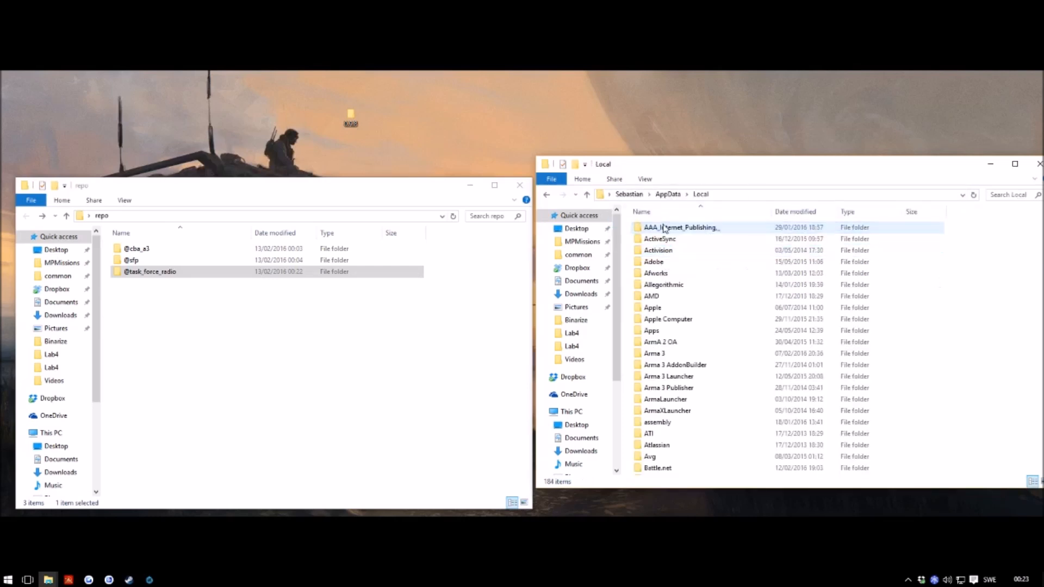
pyautogui.click(699, 338)
pyautogui.write('sw')
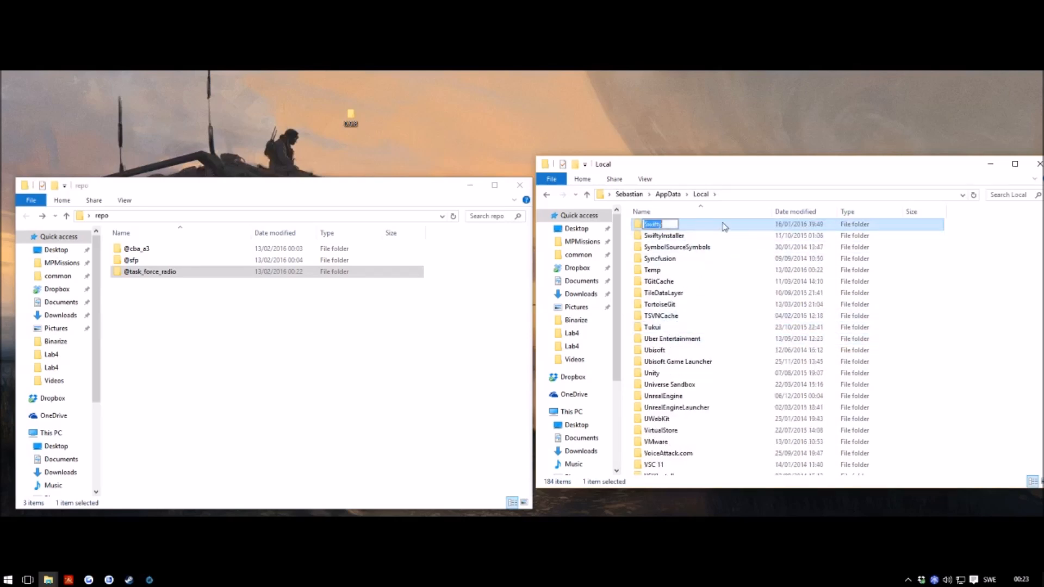
pyautogui.doubleClick(725, 227)
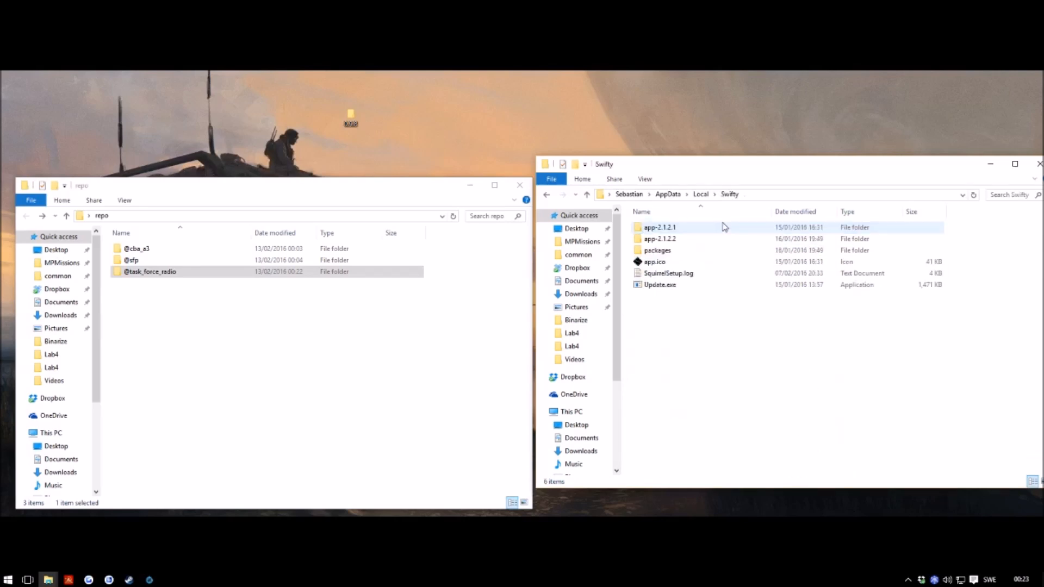
pyautogui.doubleClick(670, 240)
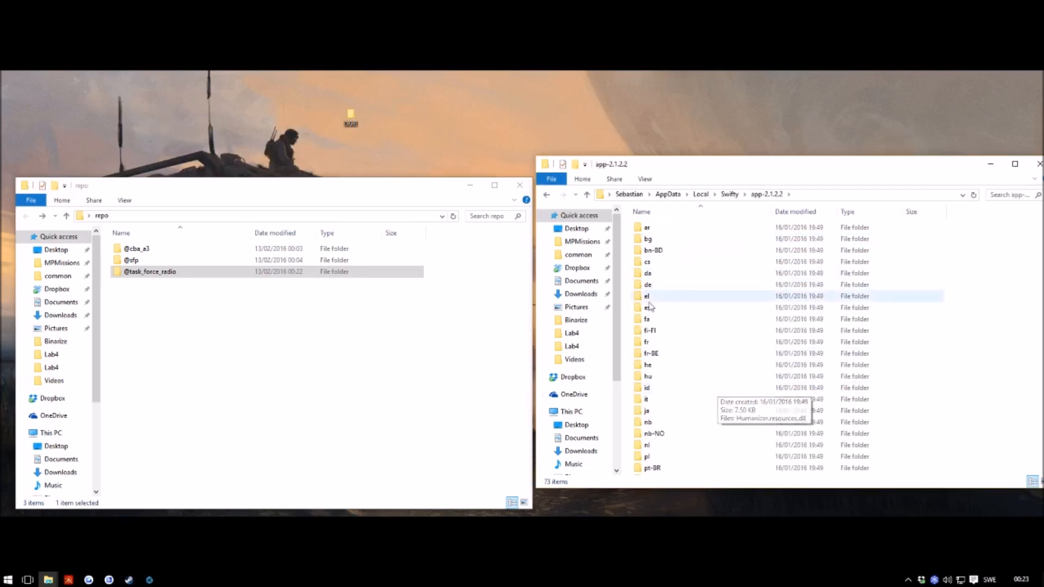
pyautogui.scroll(-4, 668, 348)
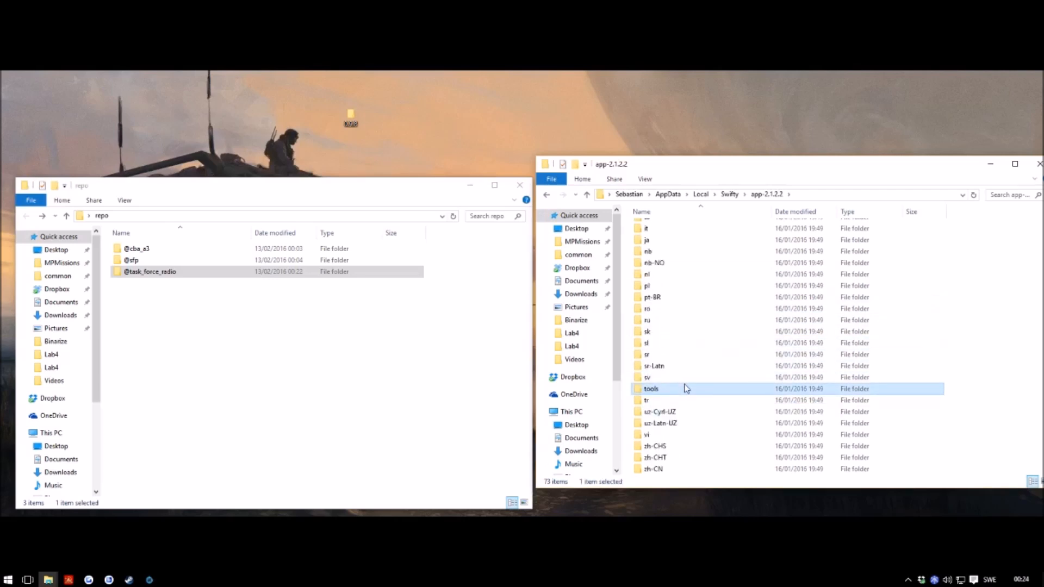
pyautogui.doubleClick(687, 389)
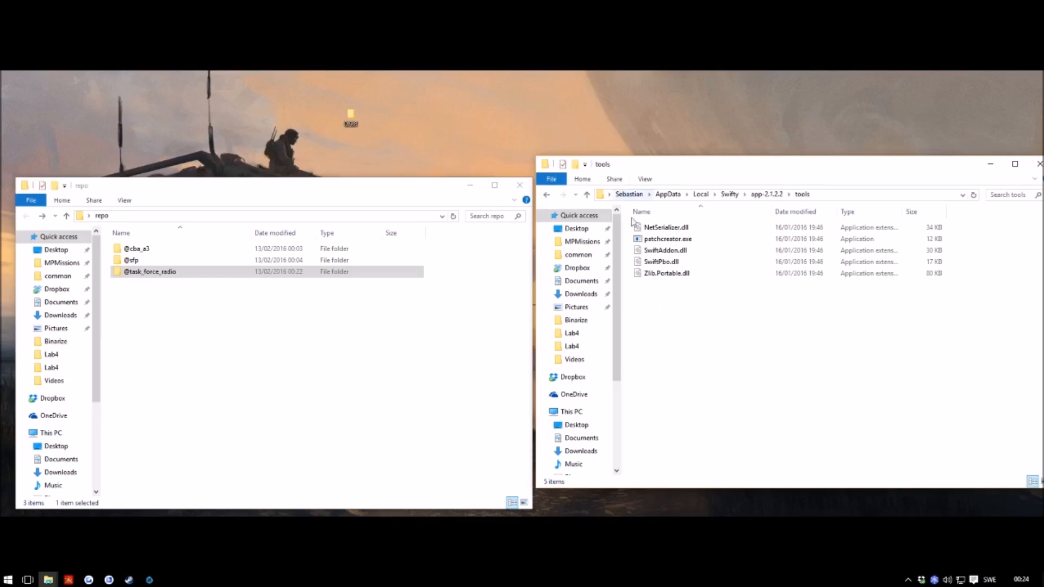
# Step: Open a command window at the tools folder
pyautogui.rightClick(672, 315)
pyautogui.click(657, 329)
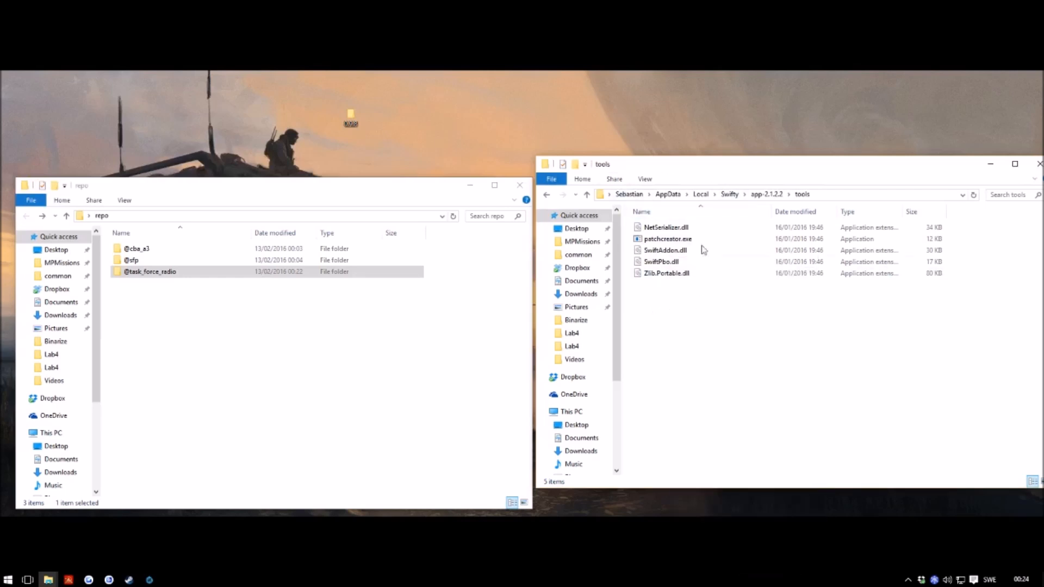
pyautogui.rightClick(659, 304)
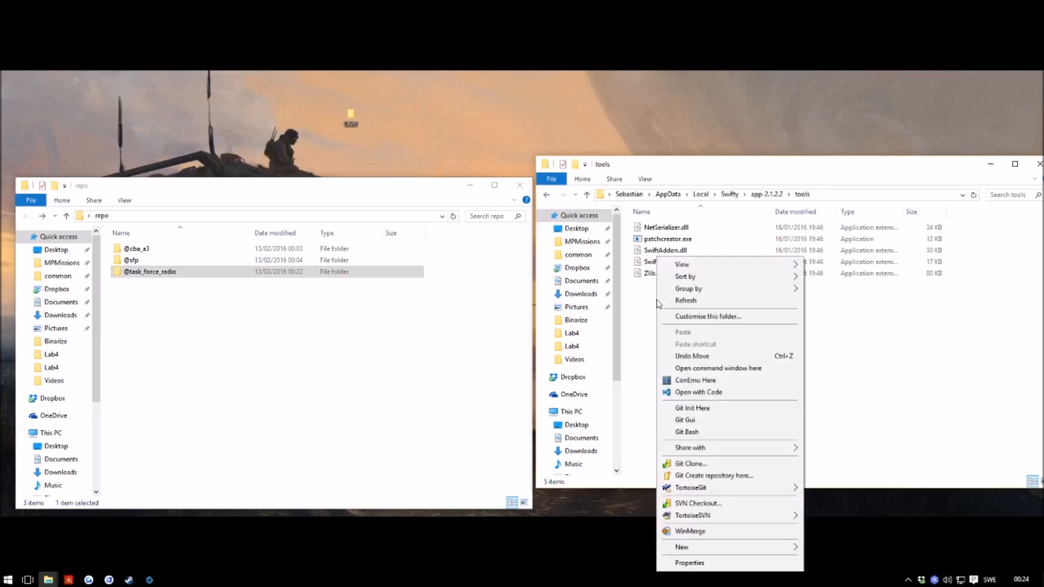
pyautogui.click(757, 370)
pyautogui.moveTo(282, 131); pyautogui.dragTo(718, 146)
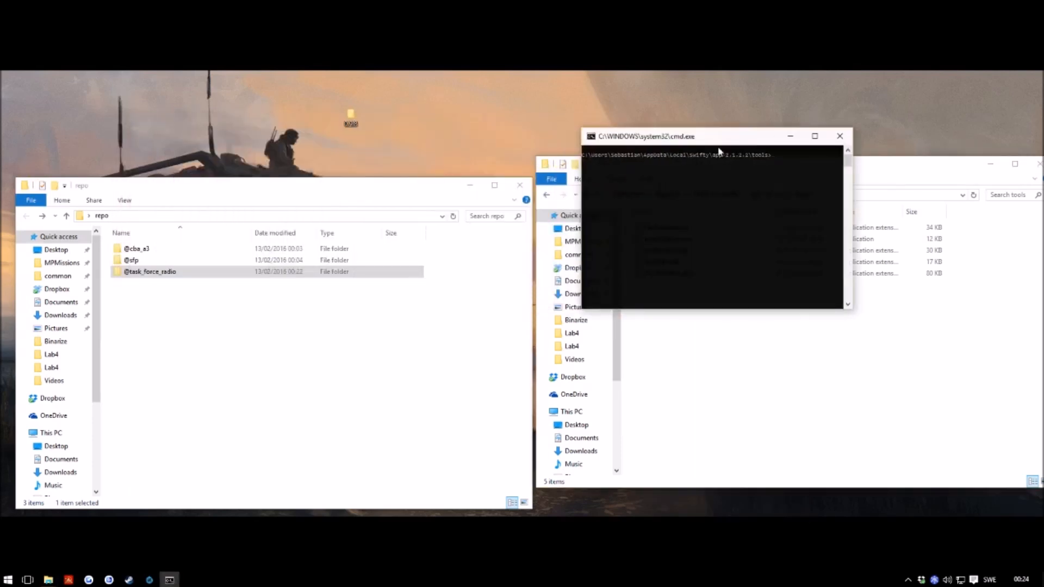
pyautogui.click(7, 580)
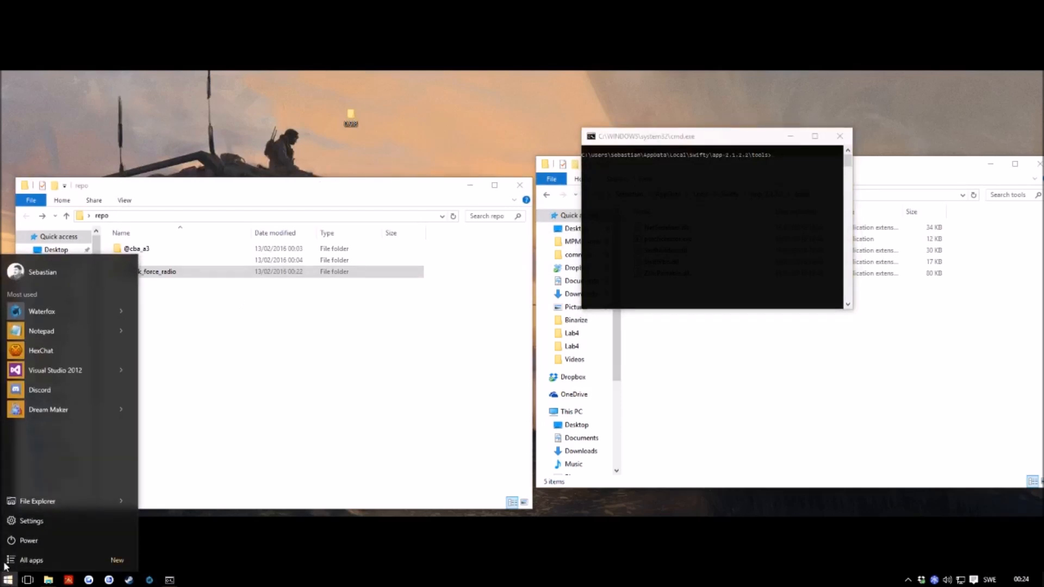
pyautogui.write('cmd')
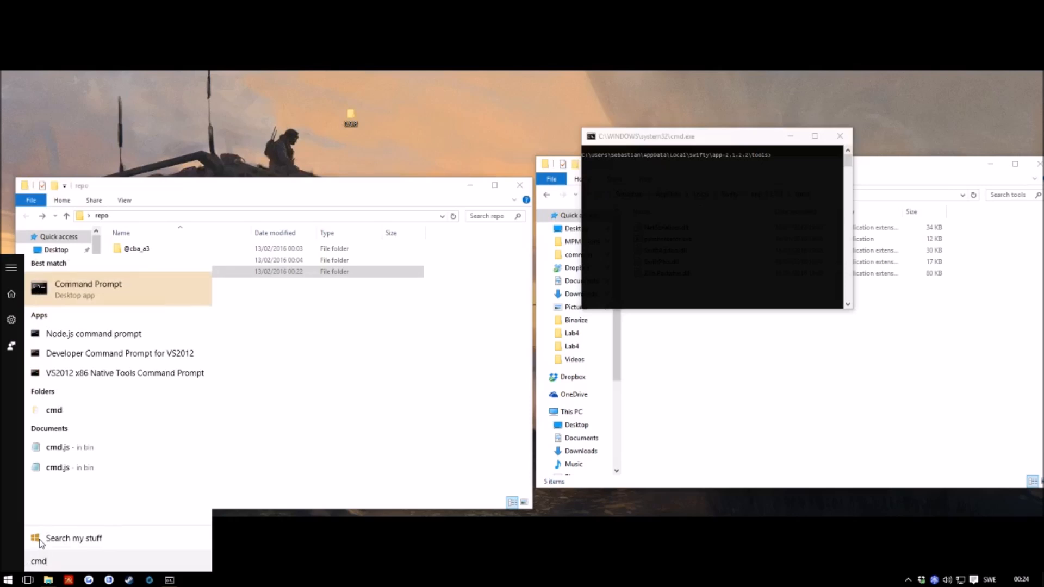
pyautogui.press('Return')
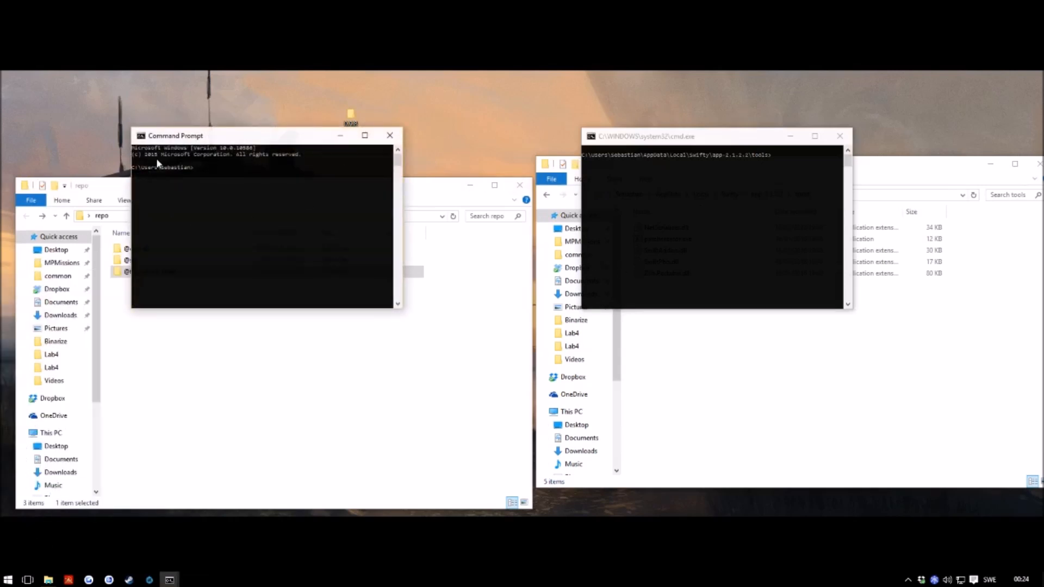
pyautogui.click(632, 350)
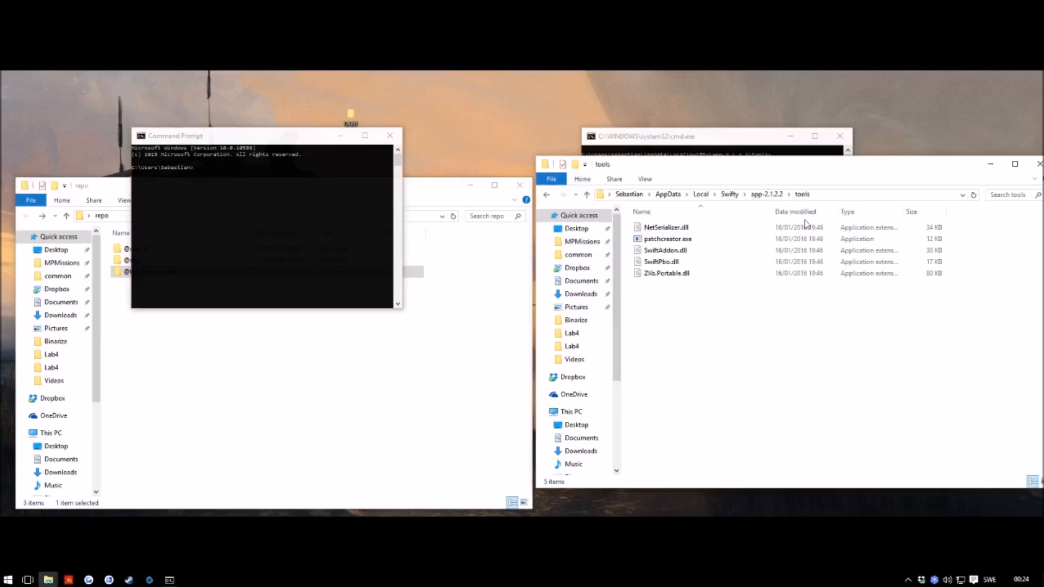
pyautogui.click(828, 197)
pyautogui.click(224, 182)
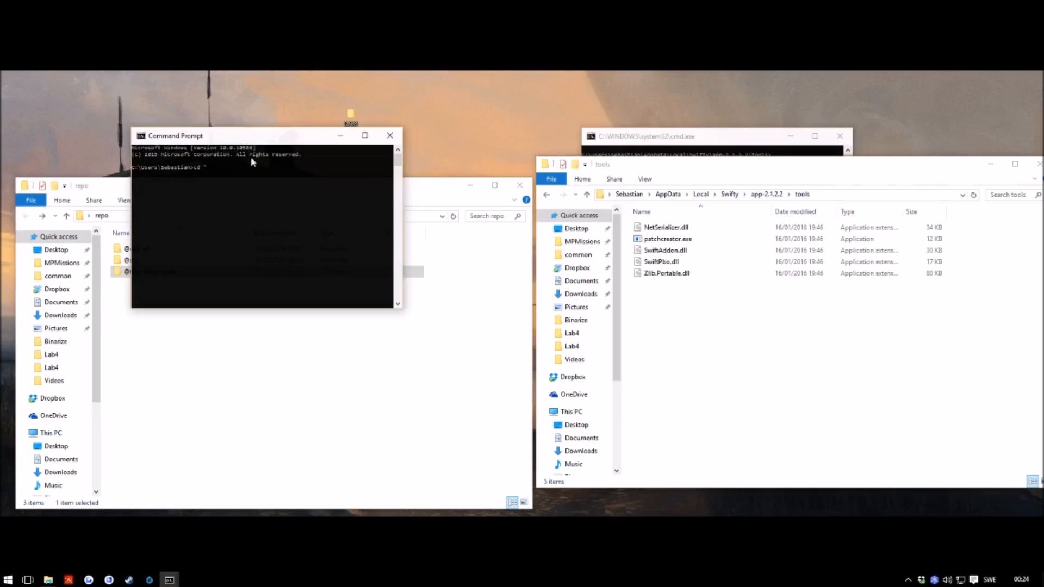
pyautogui.rightClick(236, 167)
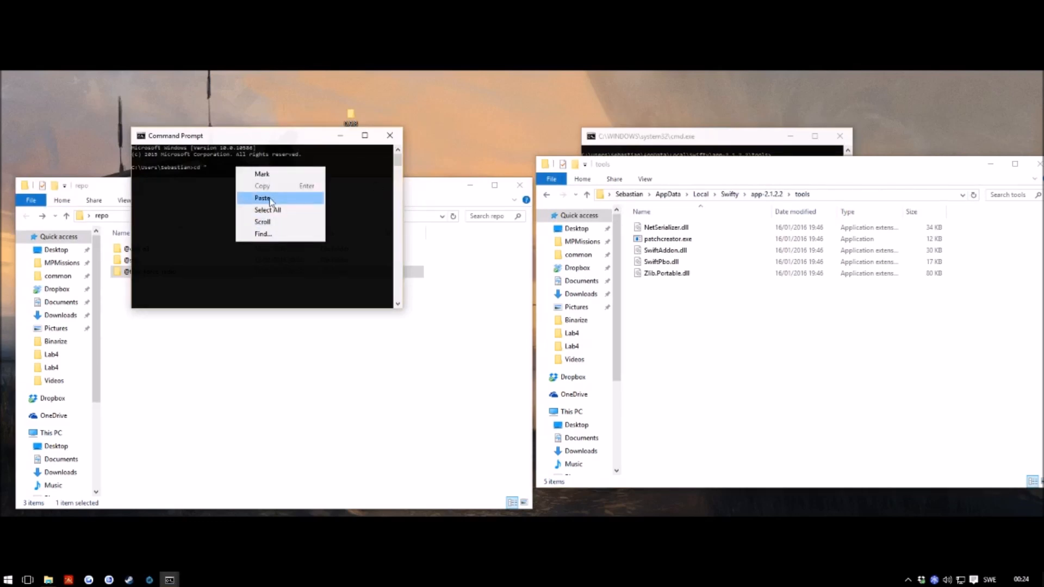
pyautogui.click(263, 198)
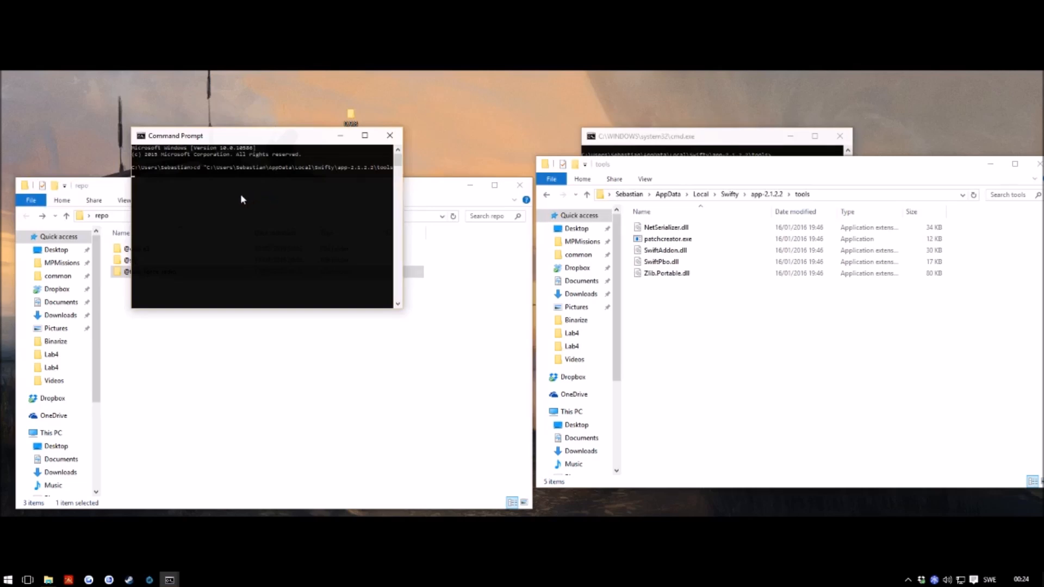
pyautogui.press('Return')
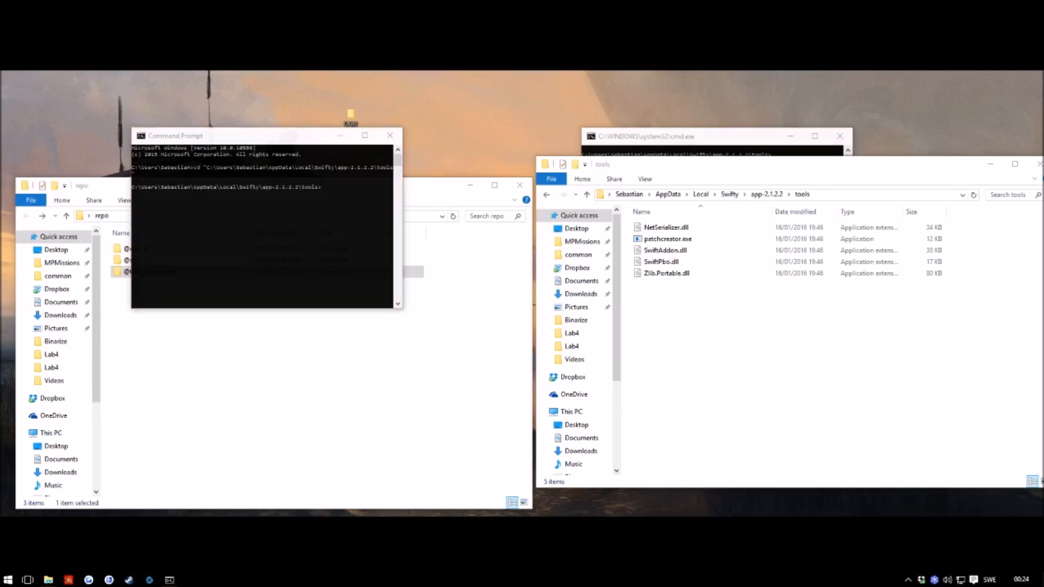
pyautogui.click(390, 135)
# Step: Run patchcreator.exe -c to generate repo.config.default, then move it into repo
pyautogui.moveTo(730, 142); pyautogui.dragTo(609, 317)
pyautogui.write('pa')
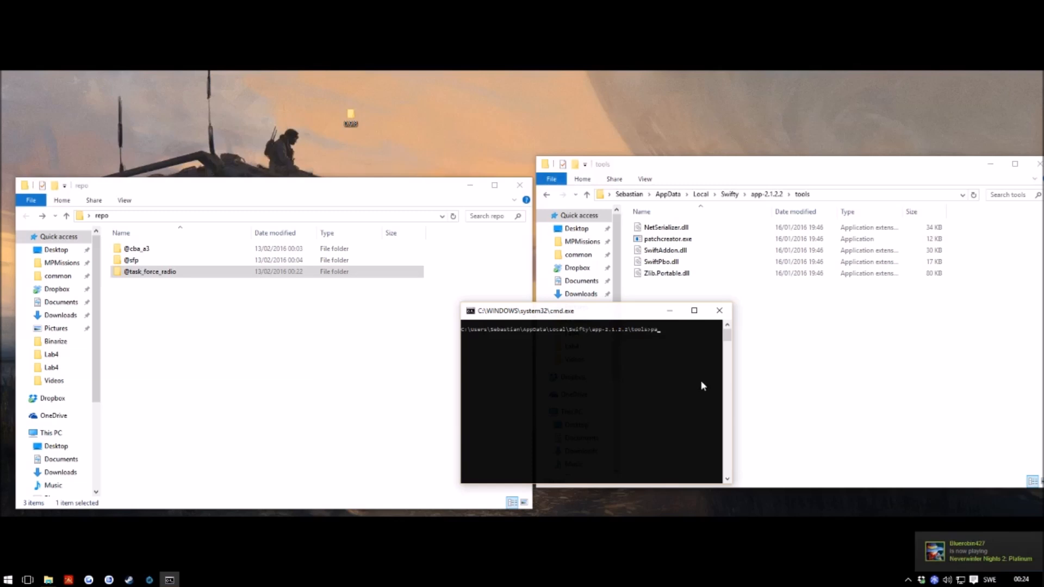
pyautogui.press('Tab')
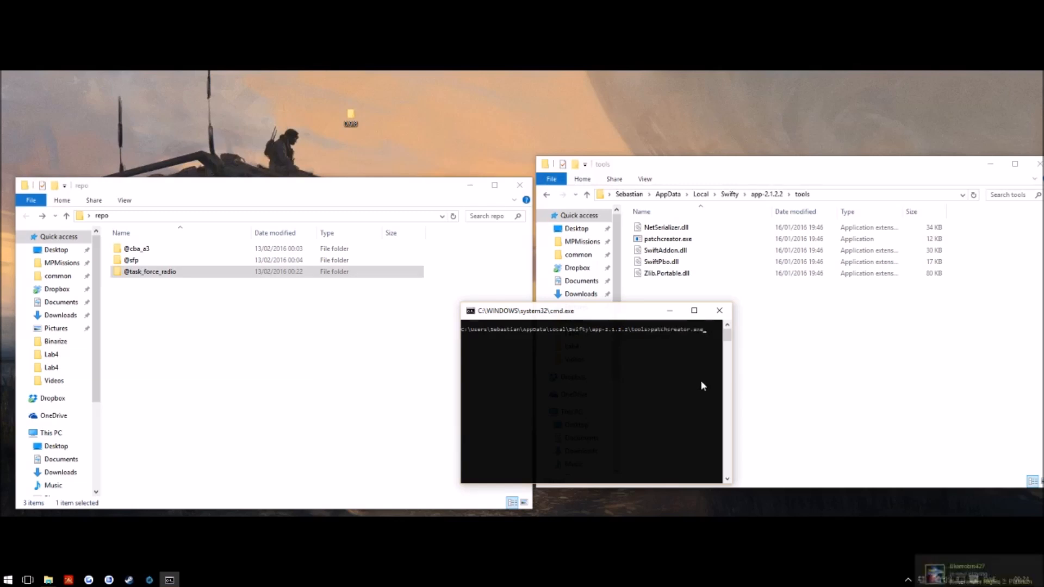
pyautogui.write('-c')
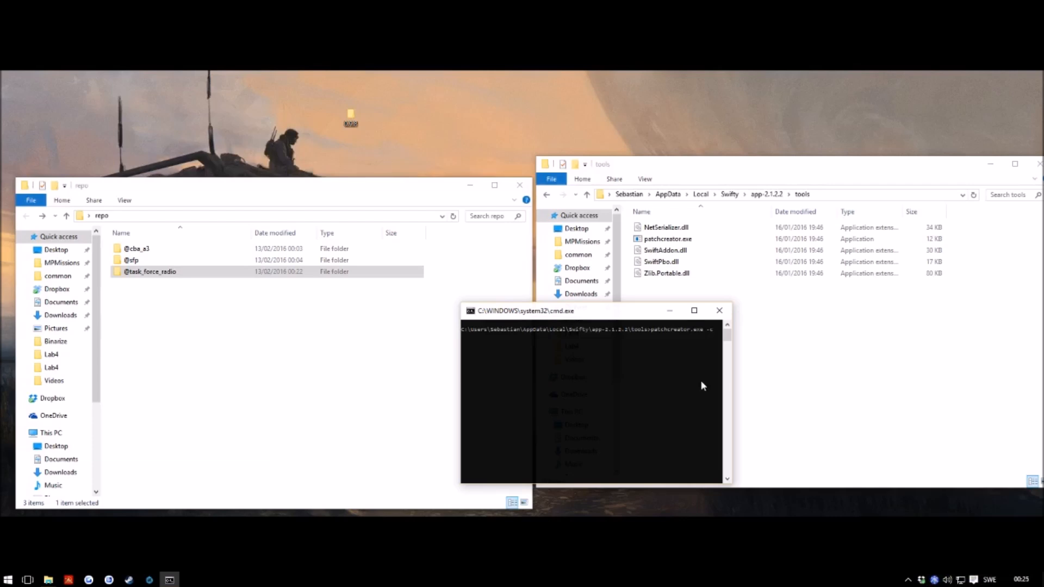
pyautogui.press('Return')
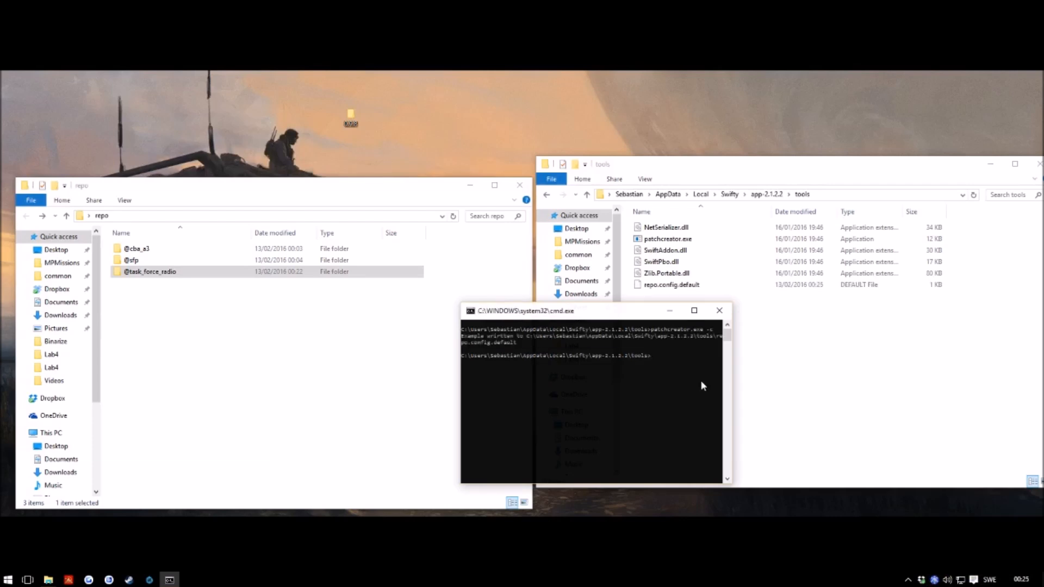
pyautogui.moveTo(642, 317); pyautogui.dragTo(898, 298)
pyautogui.moveTo(693, 286); pyautogui.dragTo(183, 313)
# Step: Rename repo.config.default to repo.config by removing the .default extension
pyautogui.rightClick(140, 284)
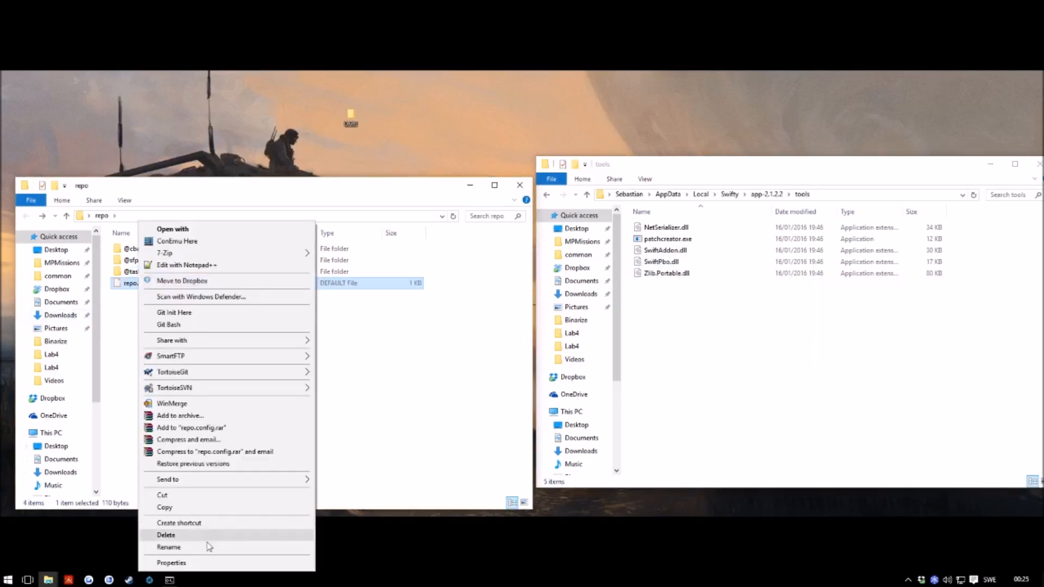
pyautogui.click(242, 548)
pyautogui.press('Right')
pyautogui.press('BackSpace')
pyautogui.press('BackSpace')
pyautogui.press('BackSpace')
pyautogui.press('BackSpace')
pyautogui.press('BackSpace')
pyautogui.press('BackSpace')
pyautogui.press('BackSpace')
pyautogui.press('BackSpace')
pyautogui.press('Return')
pyautogui.press('Return')
# Step: Start adding repo.config to an archive, cancel it, and open Start search
pyautogui.rightClick(161, 284)
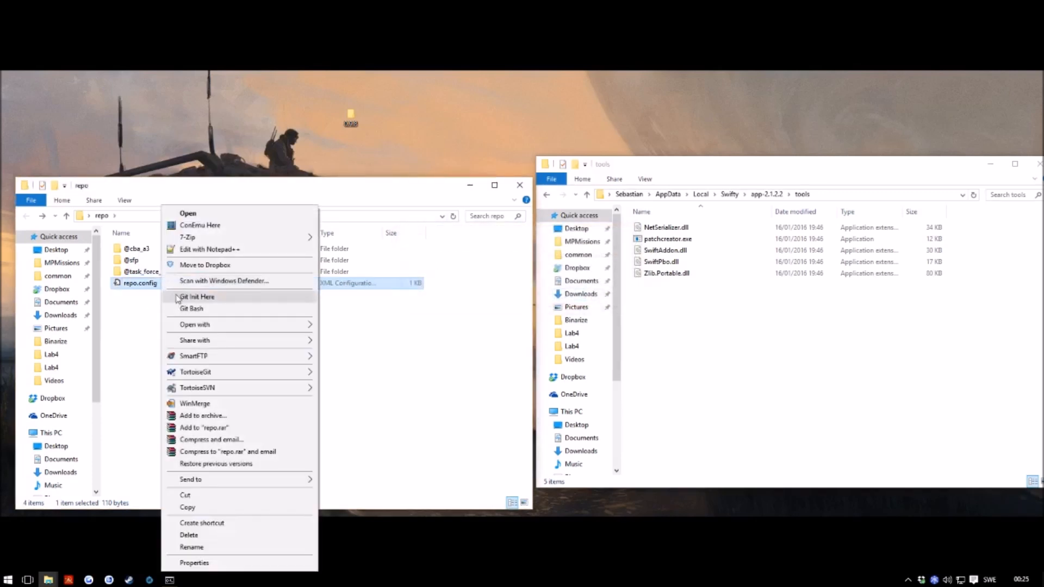
pyautogui.click(167, 416)
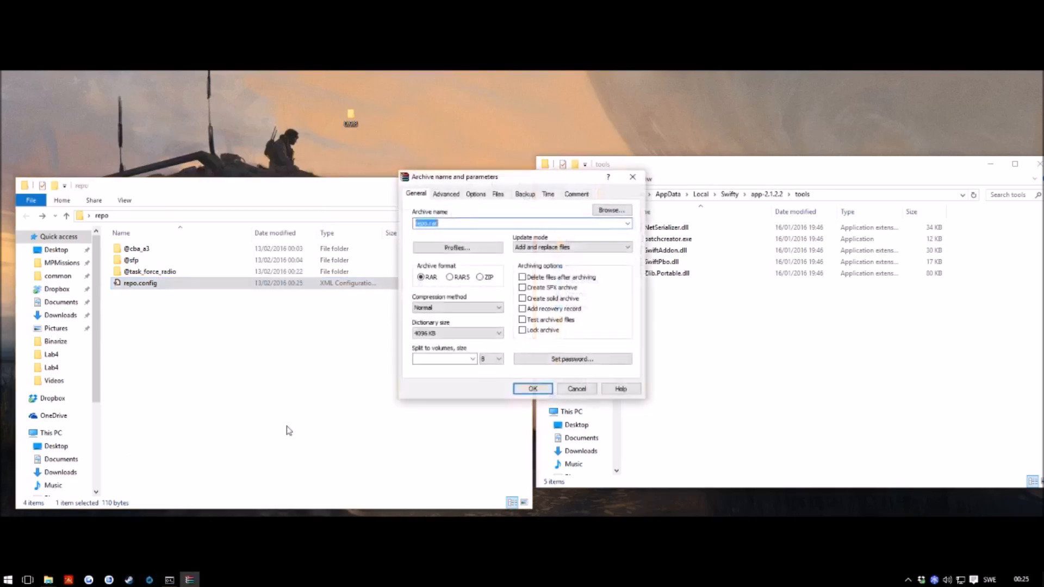
pyautogui.click(576, 388)
pyautogui.press('super')
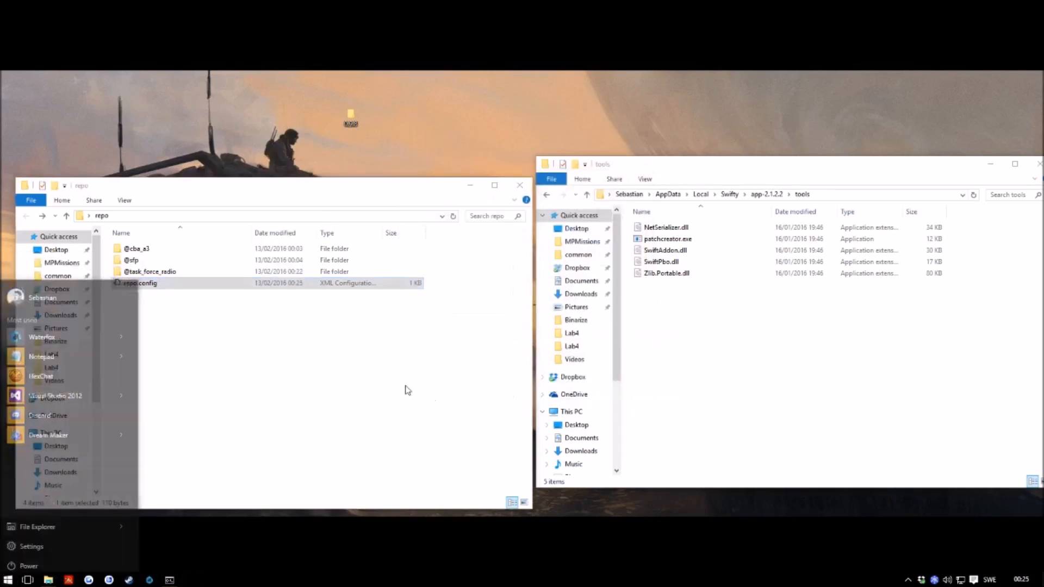
# Step: Launch Notepad and open repo.config in it
pyautogui.write('notepad')
pyautogui.press('Return')
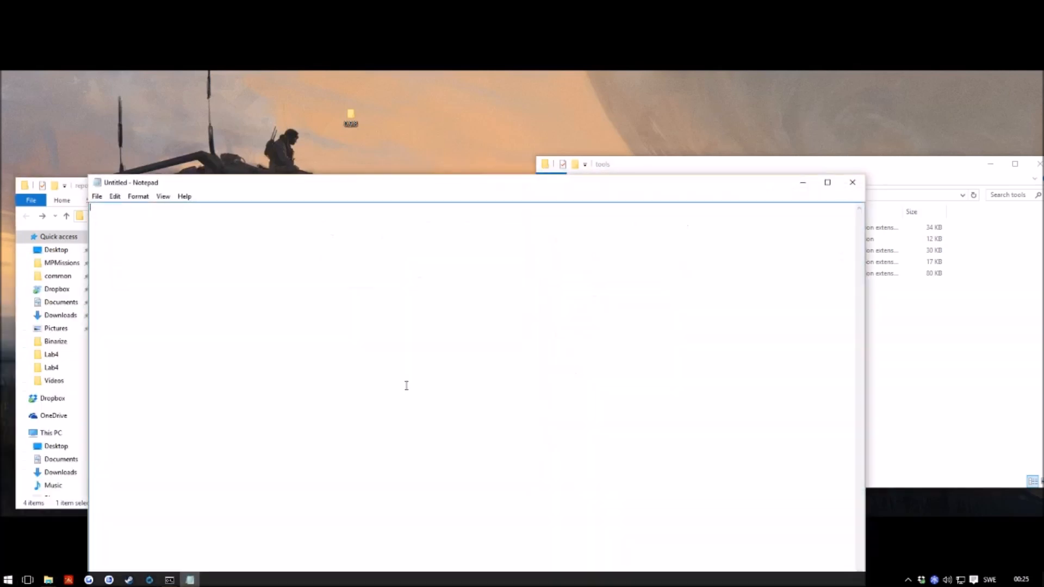
pyautogui.moveTo(201, 188); pyautogui.dragTo(312, 180)
pyautogui.moveTo(138, 283); pyautogui.dragTo(237, 273)
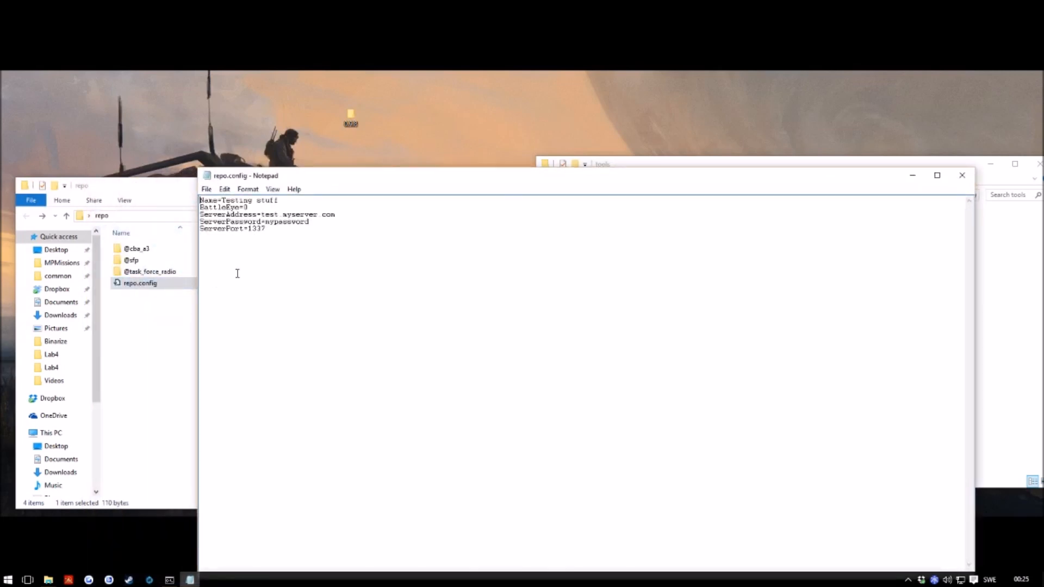
# Step: Set Name to My fancy repo, BattleEye to 0, server myarnaserver.com and a new password
pyautogui.moveTo(279, 201); pyautogui.dragTo(226, 205)
pyautogui.press('BackSpace')
pyautogui.press('BackSpace')
pyautogui.write('0')
pyautogui.moveTo(369, 214); pyautogui.dragTo(261, 215)
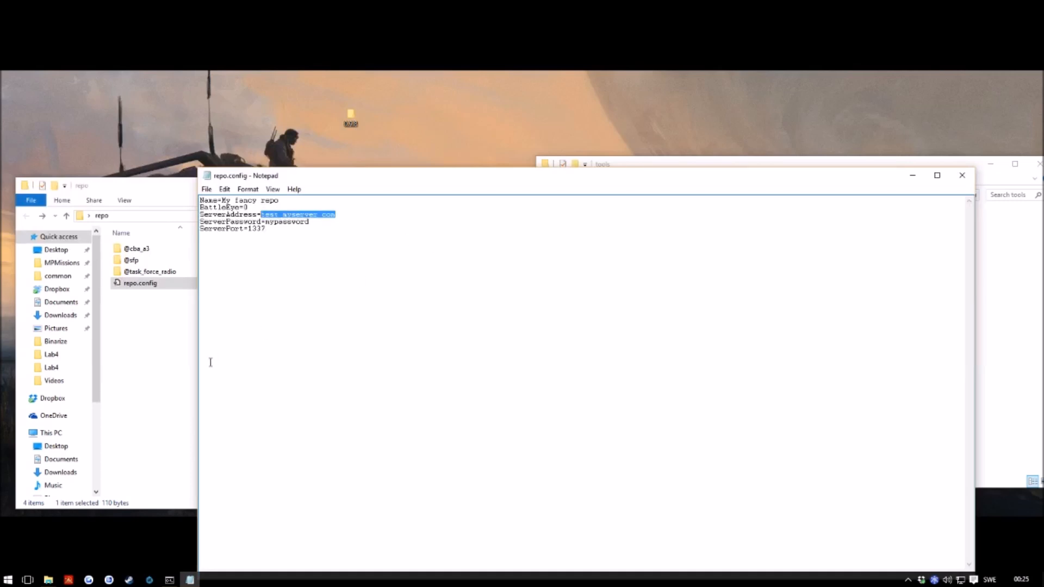
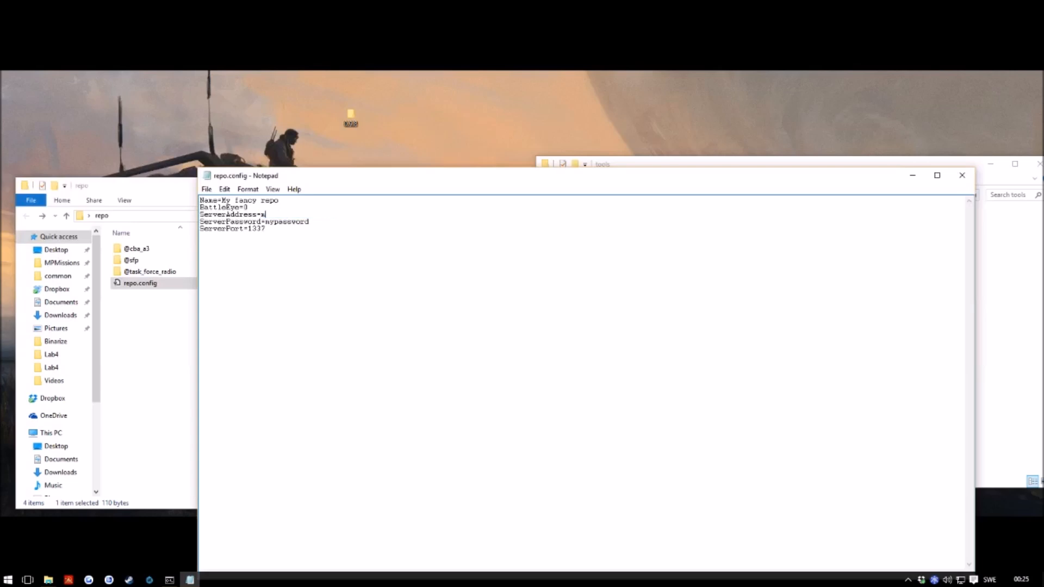
pyautogui.press('BackSpace')
pyautogui.press('BackSpace')
pyautogui.press('BackSpace')
pyautogui.press('BackSpace')
pyautogui.press('BackSpace')
pyautogui.press('BackSpace')
pyautogui.press('BackSpace')
pyautogui.press('BackSpace')
pyautogui.press('BackSpace')
pyautogui.press('BackSpace')
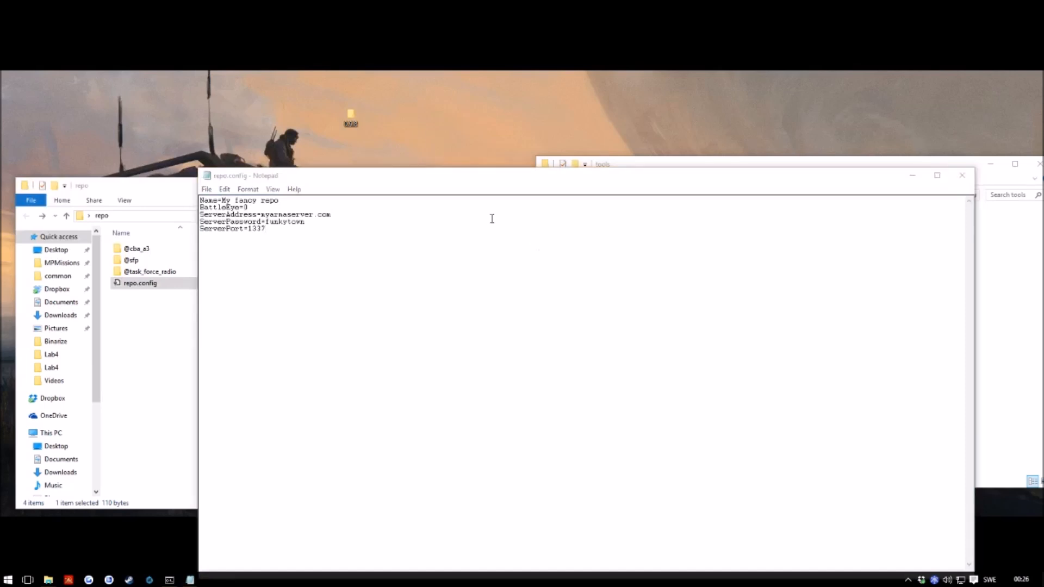
# Step: Close Notepad and save the changes to repo.config
pyautogui.moveTo(449, 181); pyautogui.dragTo(279, 327)
pyautogui.moveTo(145, 325); pyautogui.dragTo(172, 296)
pyautogui.moveTo(607, 300); pyautogui.dragTo(552, 324)
pyautogui.click(763, 315)
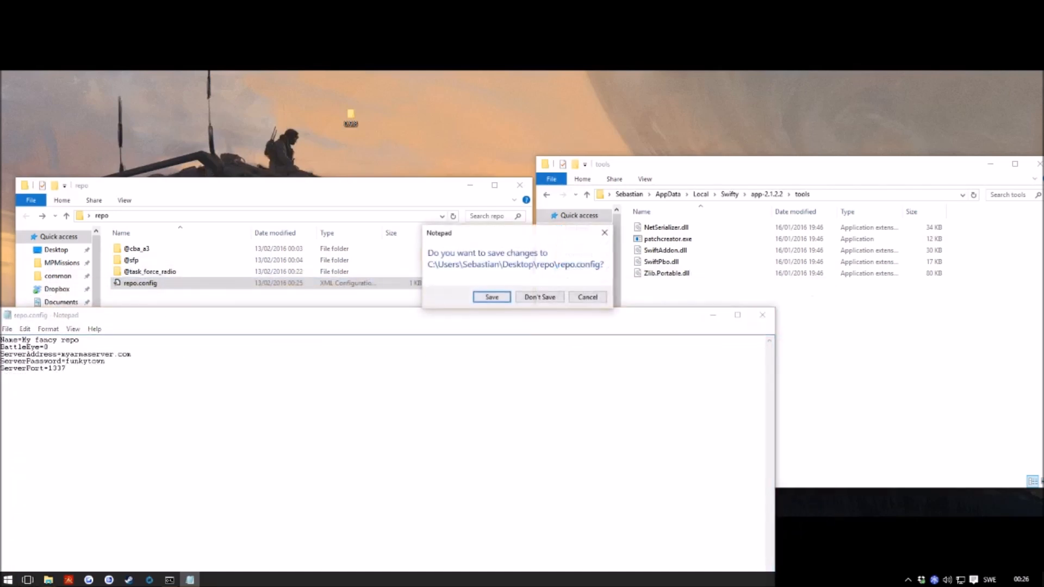
pyautogui.click(493, 298)
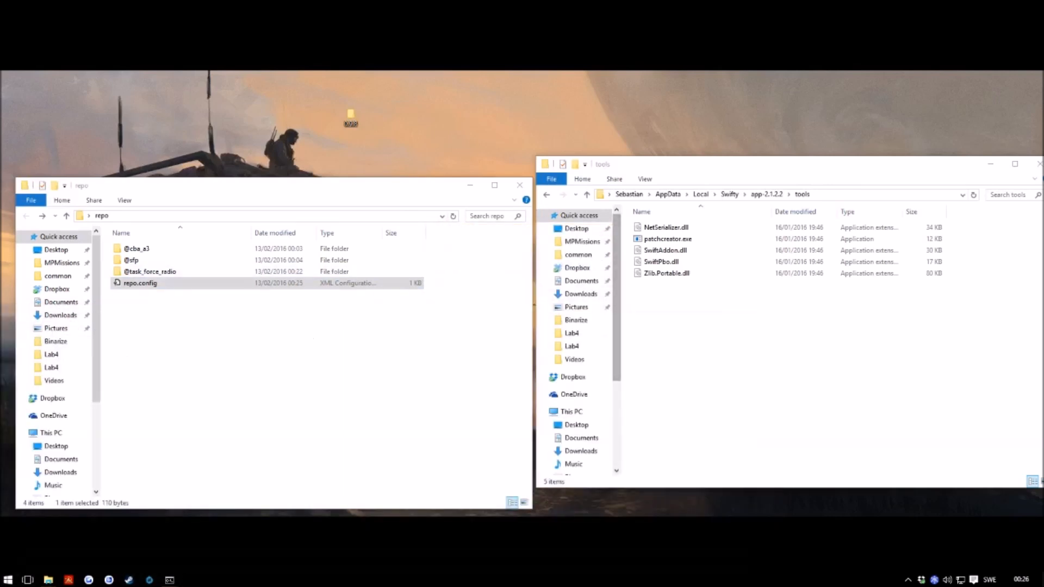
# Step: Bring the 1tac.png logo onto the desktop and preview it
pyautogui.moveTo(1043, 141); pyautogui.dragTo(437, 113)
pyautogui.doubleClick(437, 115)
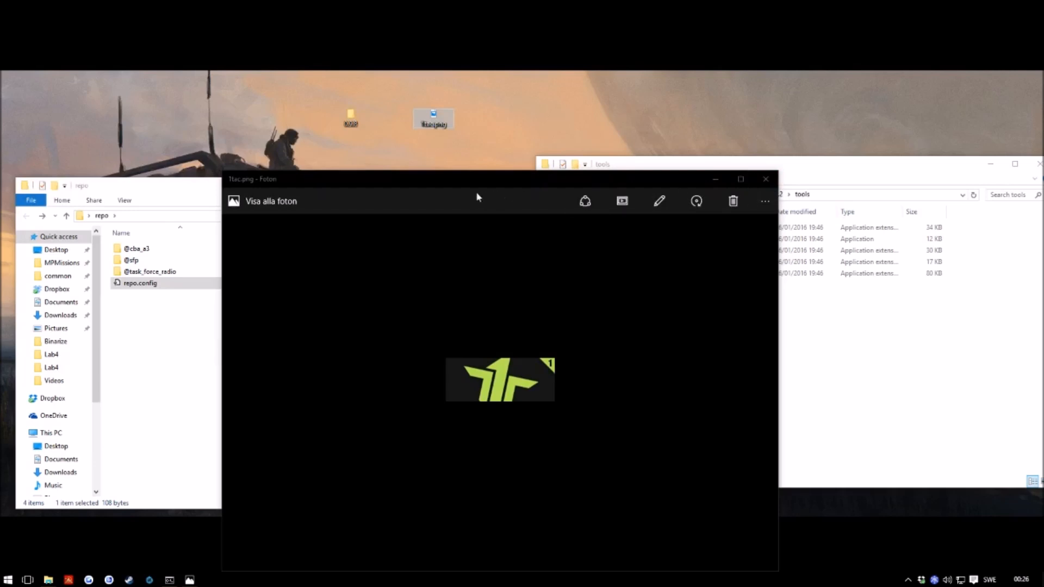
pyautogui.moveTo(473, 182); pyautogui.dragTo(251, 79)
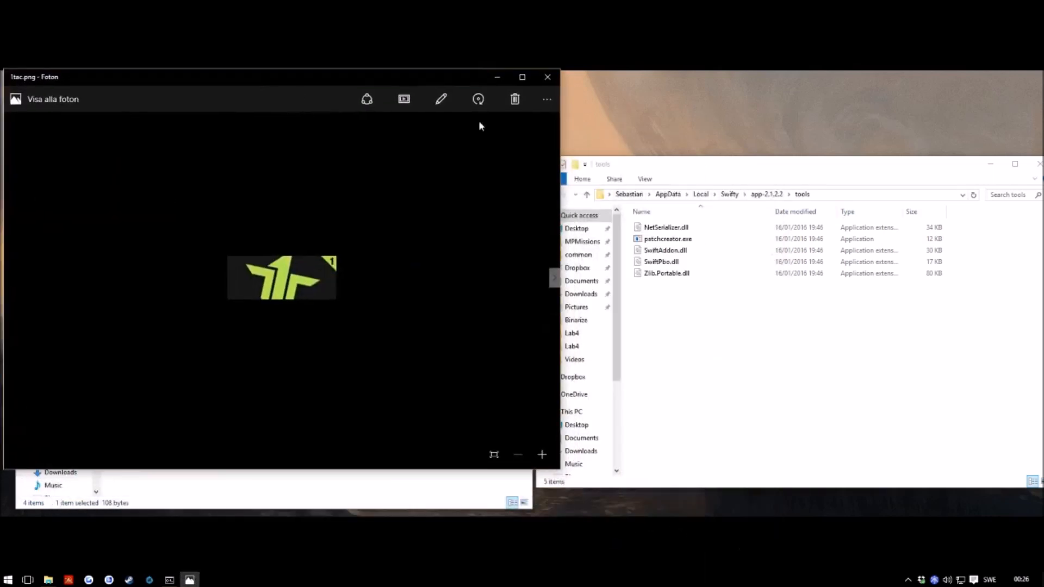
pyautogui.click(546, 75)
# Step: Move 1tac.png into repo, rename it repo.png, and restore the command prompt
pyautogui.moveTo(433, 117); pyautogui.dragTo(223, 324)
pyautogui.rightClick(136, 302)
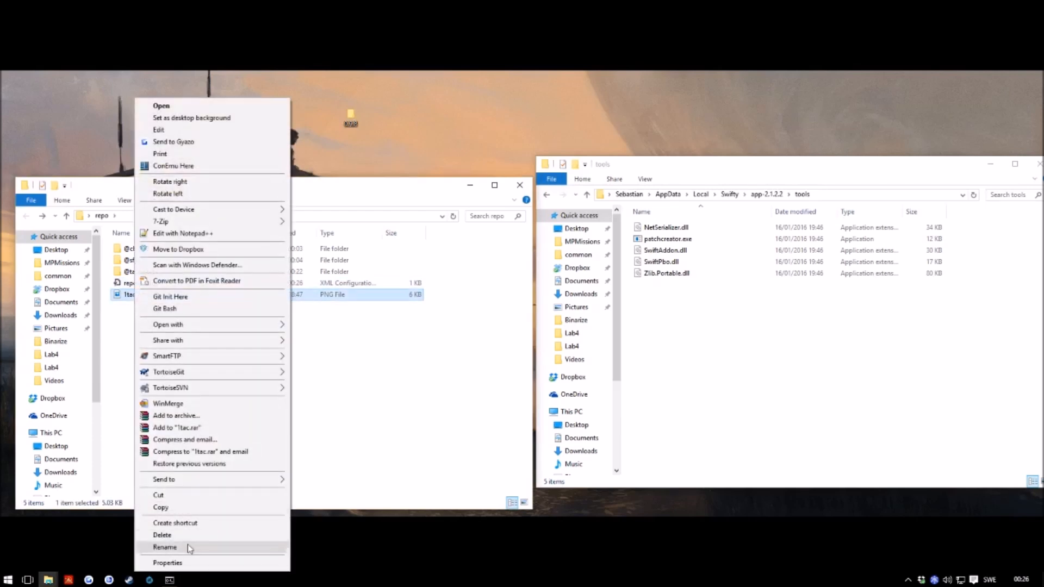
pyautogui.click(188, 544)
pyautogui.write('repo')
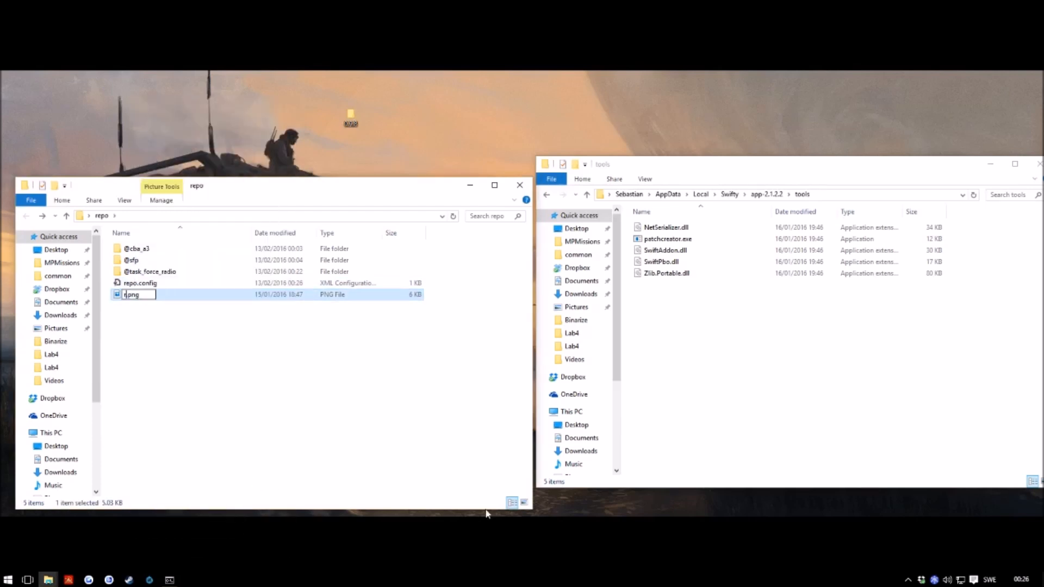
pyautogui.press('Return')
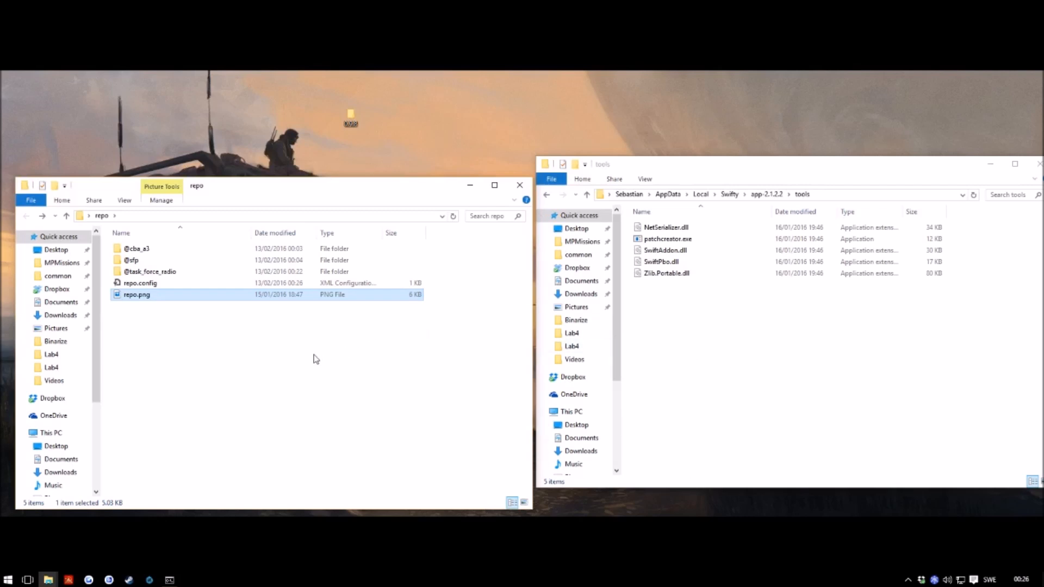
pyautogui.click(694, 379)
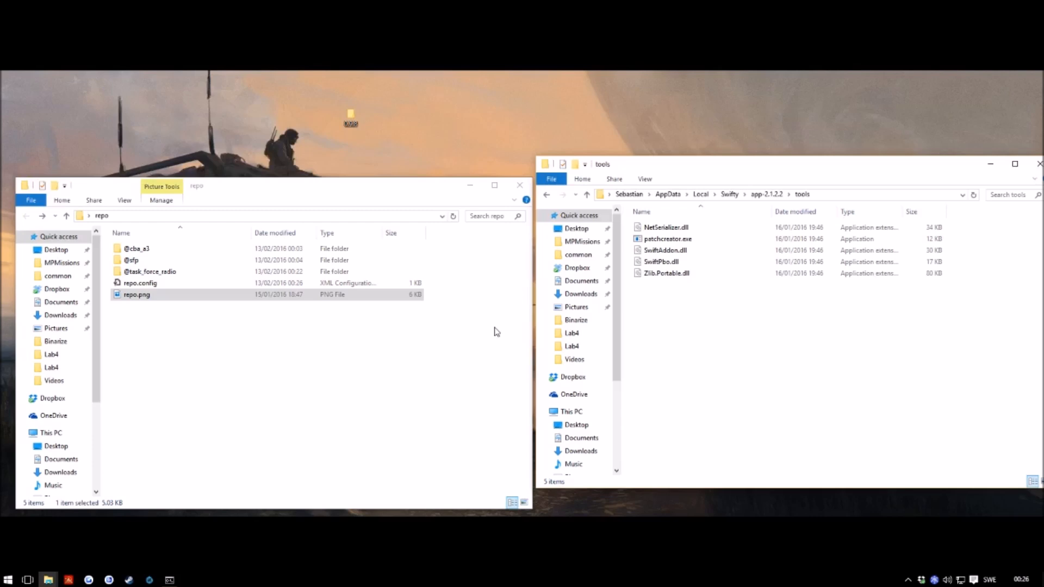
pyautogui.click(175, 581)
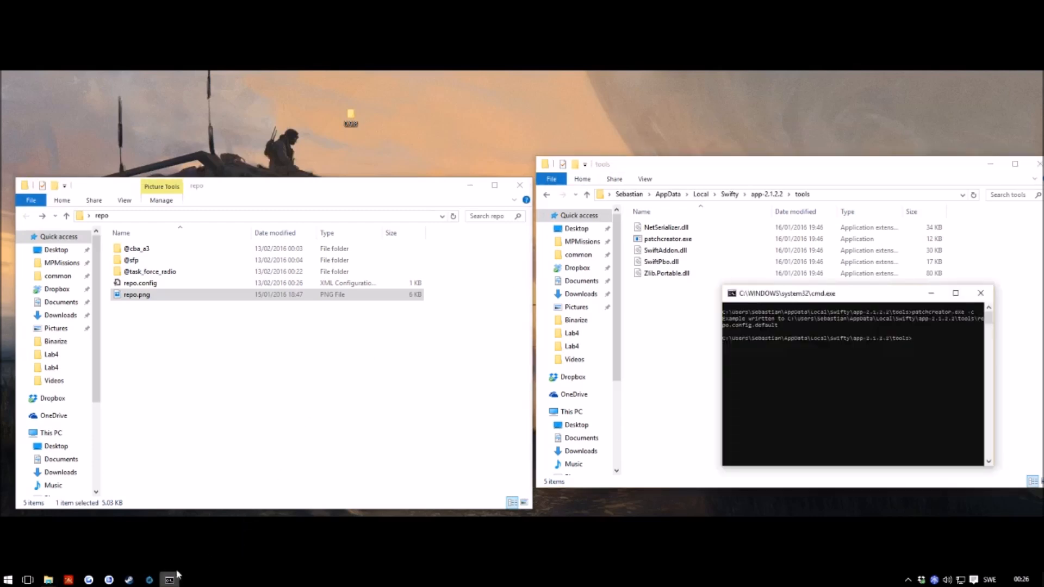
# Step: Start a patchcreator.exe command with the quoted repo folder path as source
pyautogui.moveTo(807, 301); pyautogui.dragTo(405, 272)
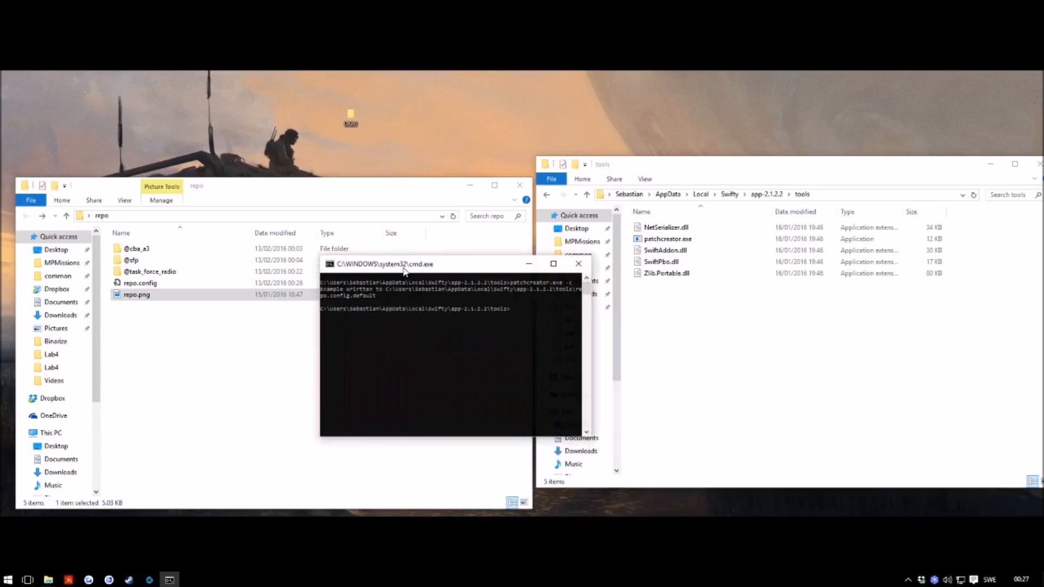
pyautogui.write('p')
pyautogui.press('Tab')
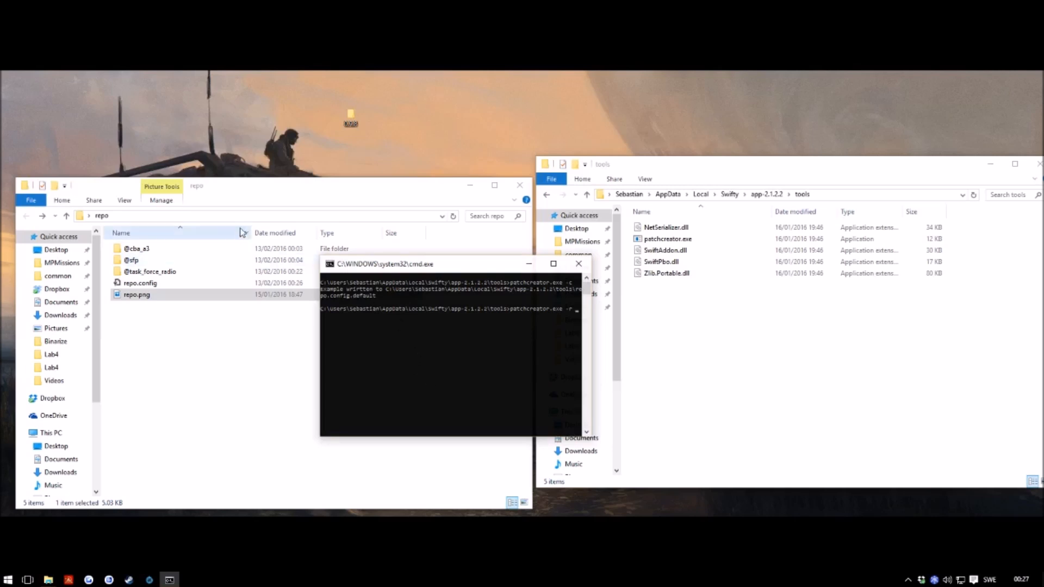
pyautogui.click(250, 217)
pyautogui.hotkey('ctrl', 'c')
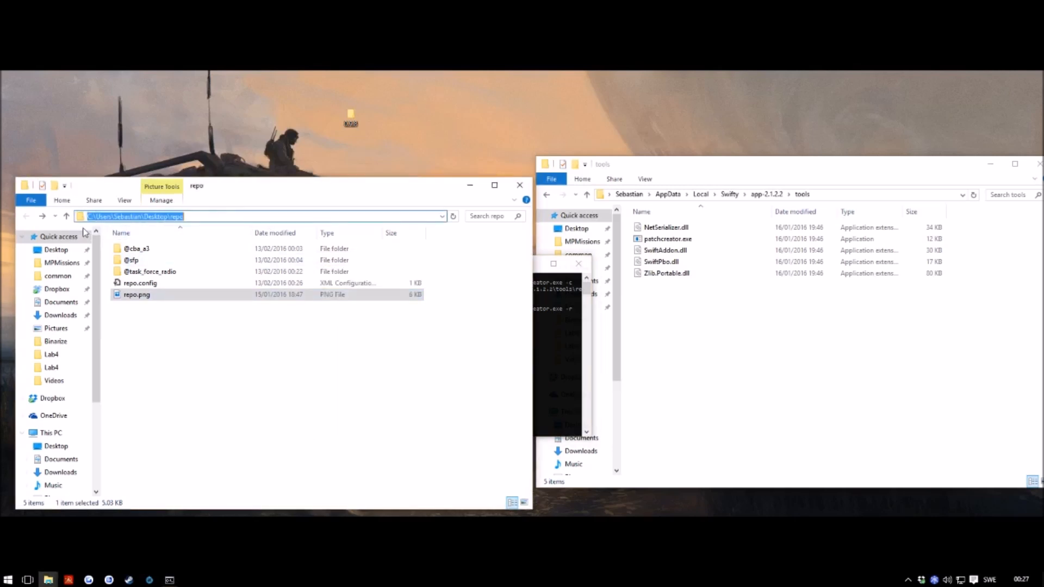
pyautogui.click(557, 343)
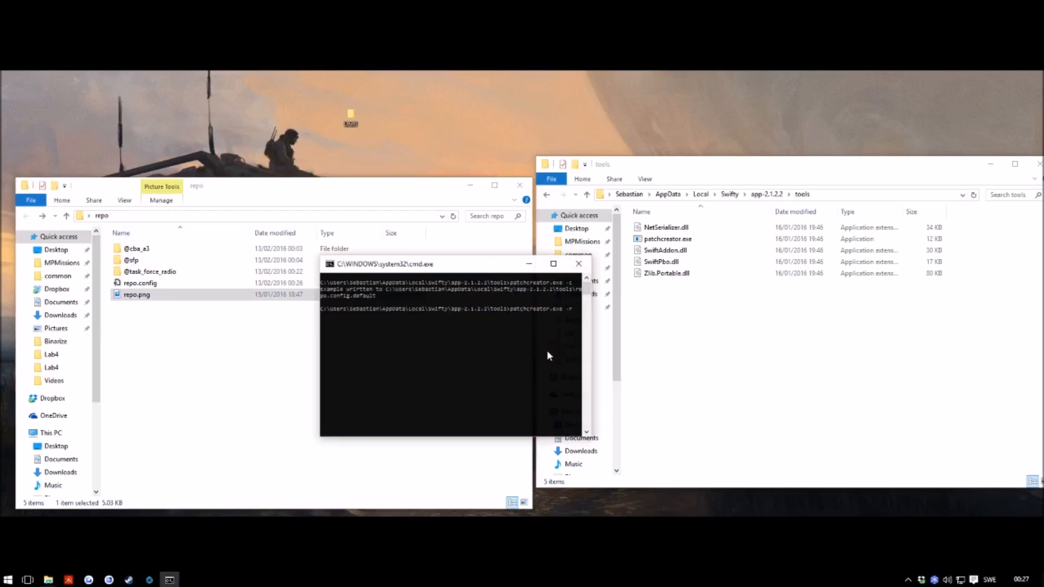
pyautogui.rightClick(533, 335)
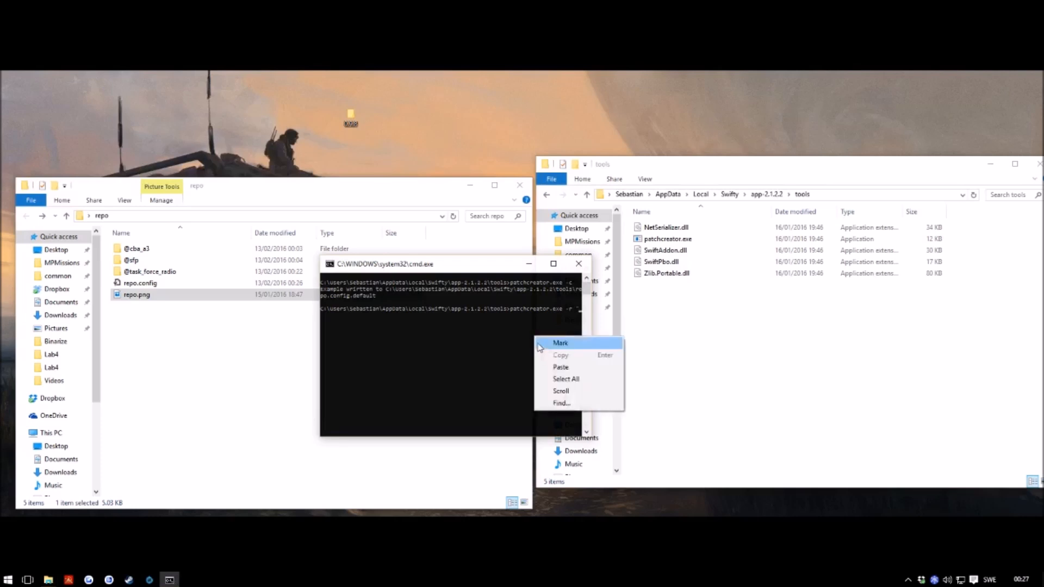
pyautogui.click(559, 364)
pyautogui.write('"')
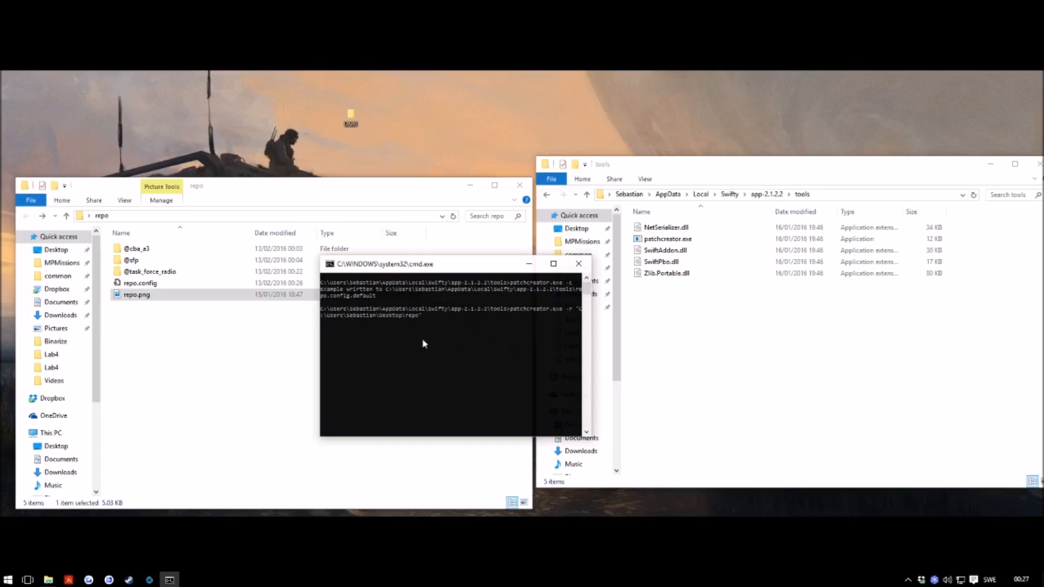
# Step: Add the repo\out output path and run the build
pyautogui.rightClick(449, 328)
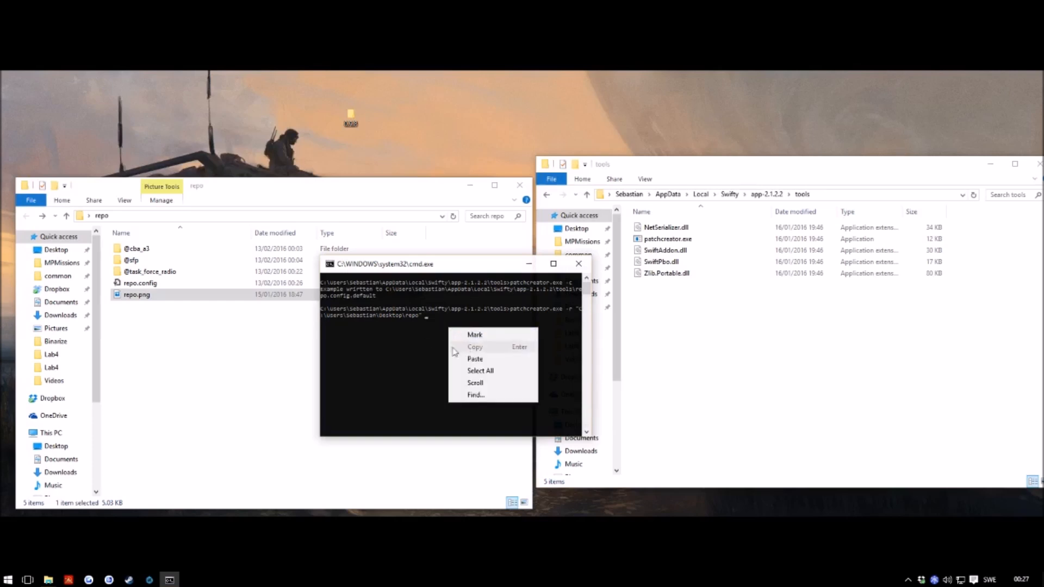
pyautogui.press('Escape')
pyautogui.write('"')
pyautogui.rightClick(470, 332)
pyautogui.click(495, 364)
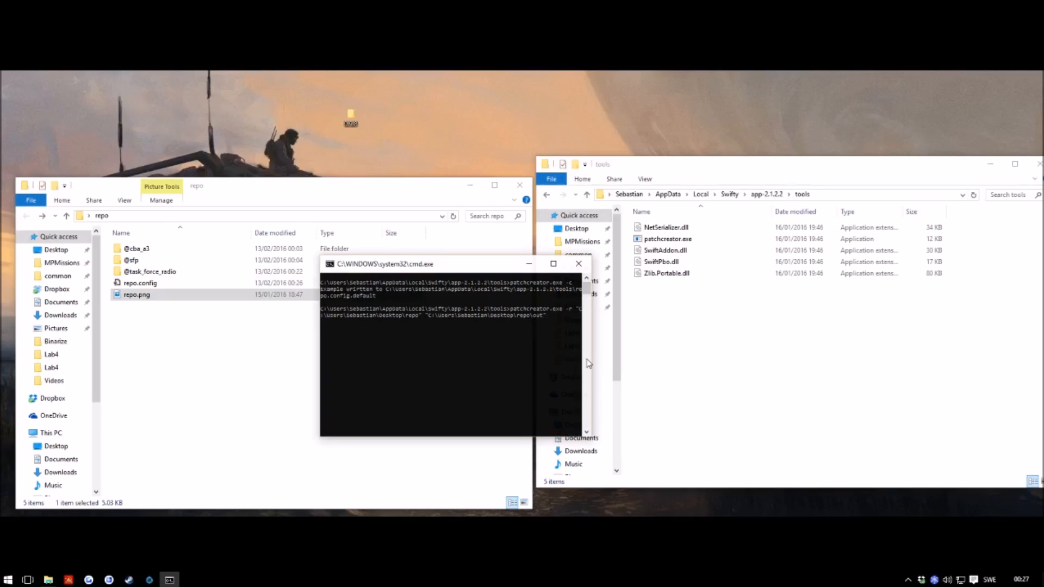
pyautogui.press('Return')
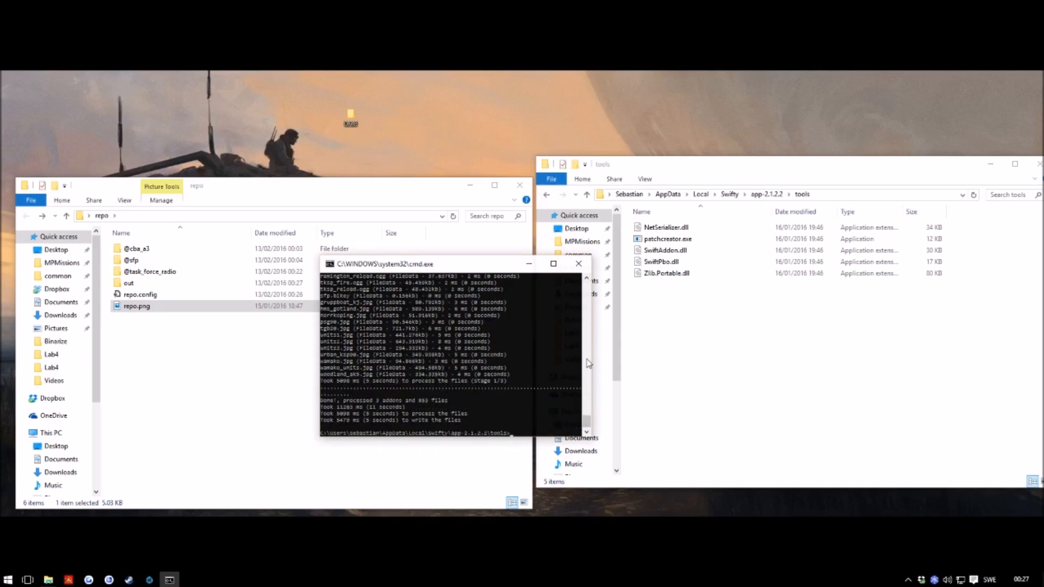
pyautogui.click(131, 285)
pyautogui.doubleClick(130, 285)
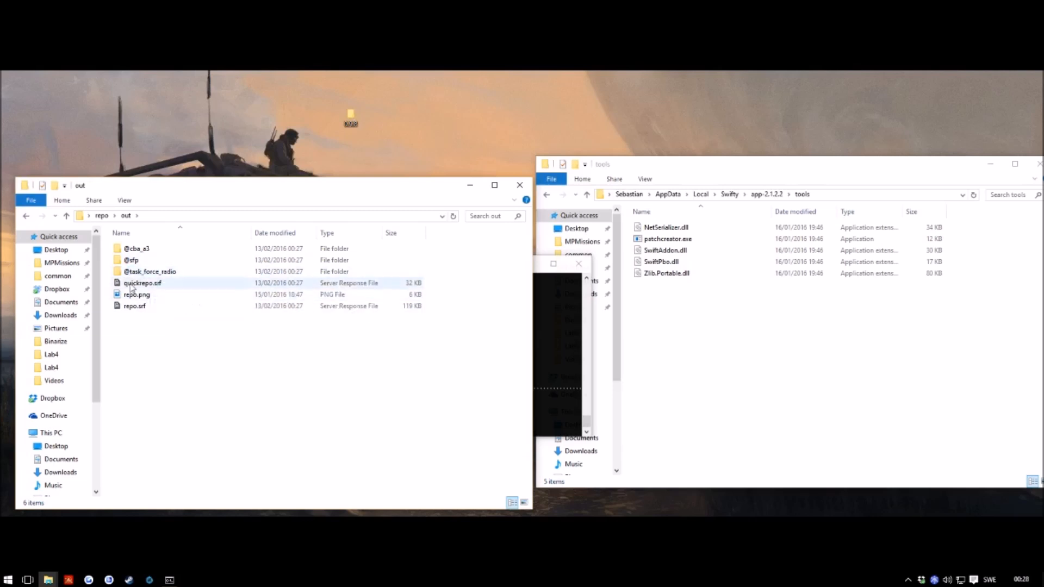
pyautogui.doubleClick(151, 273)
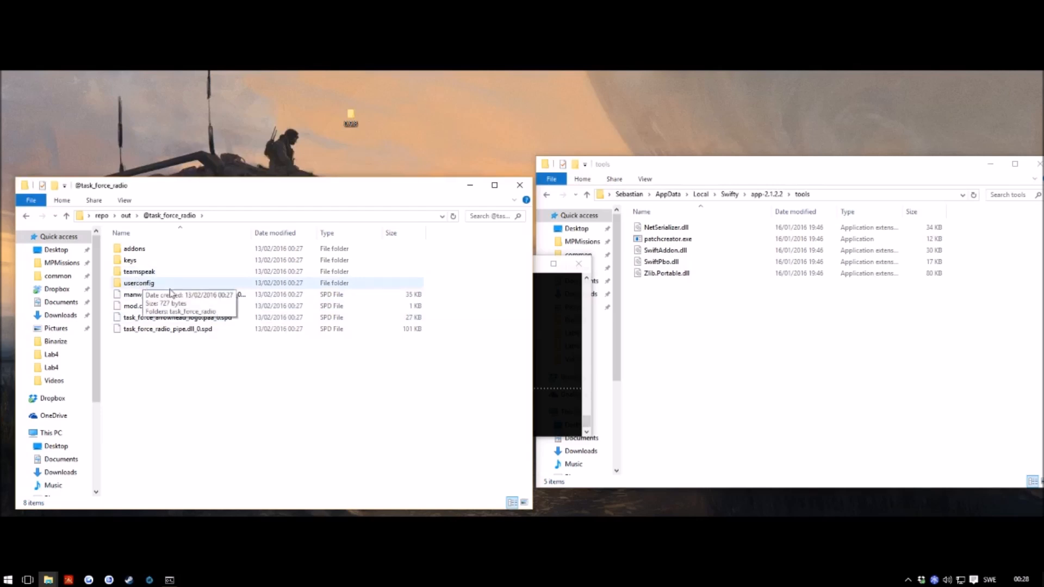
pyautogui.press('BackSpace')
# Step: Marquee-select the six items in out, then bring up the app launcher
pyautogui.moveTo(205, 338); pyautogui.dragTo(117, 240)
pyautogui.click(202, 348)
pyautogui.moveTo(217, 359); pyautogui.dragTo(154, 252)
pyautogui.click(226, 384)
pyautogui.moveTo(225, 384); pyautogui.dragTo(143, 250)
pyautogui.click(232, 385)
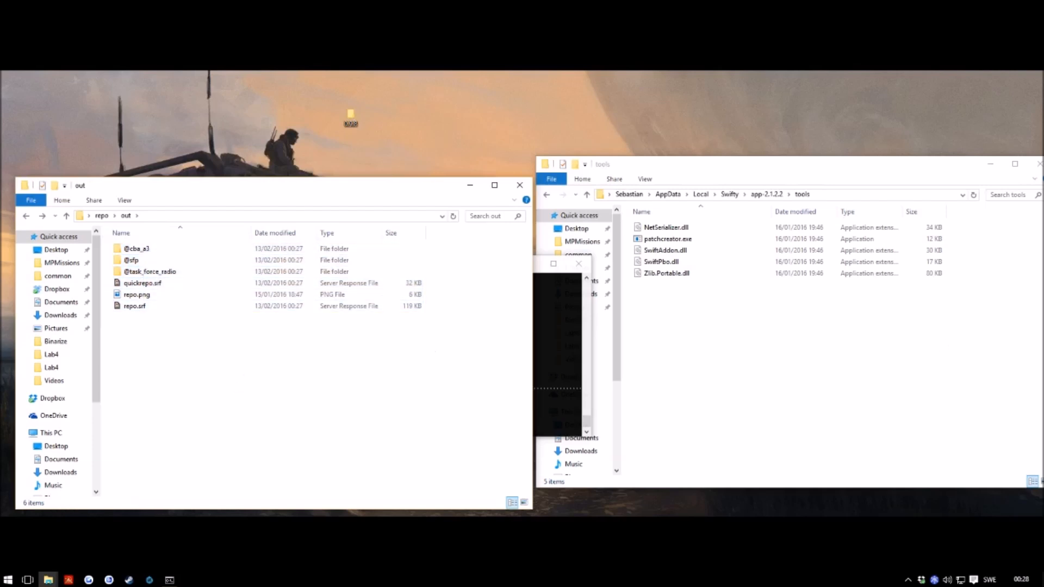
pyautogui.press('super')
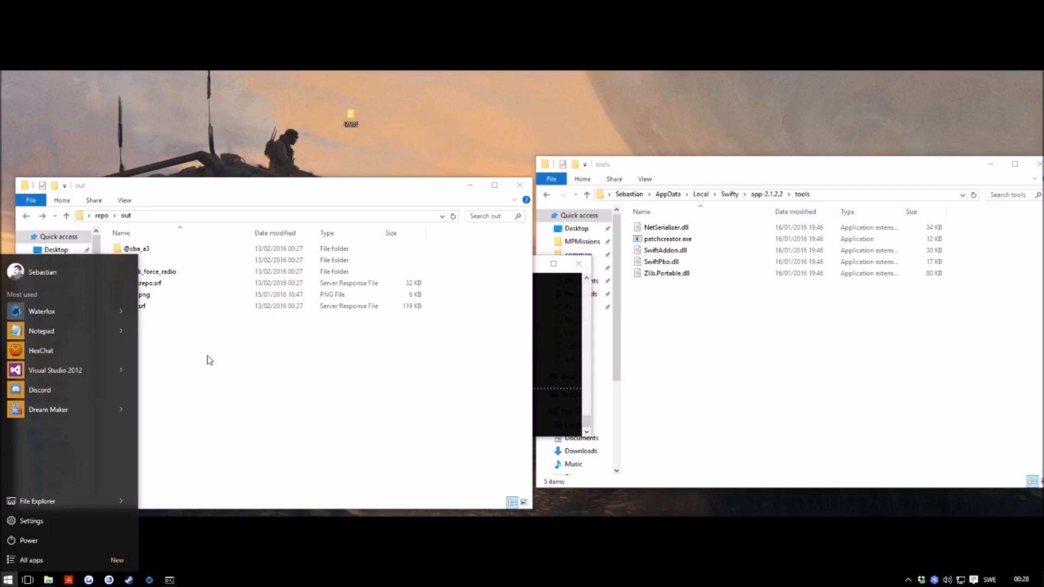
# Step: Launch MobaXterm from a 'moba' Start search and move its window off to the right
pyautogui.write('moba')
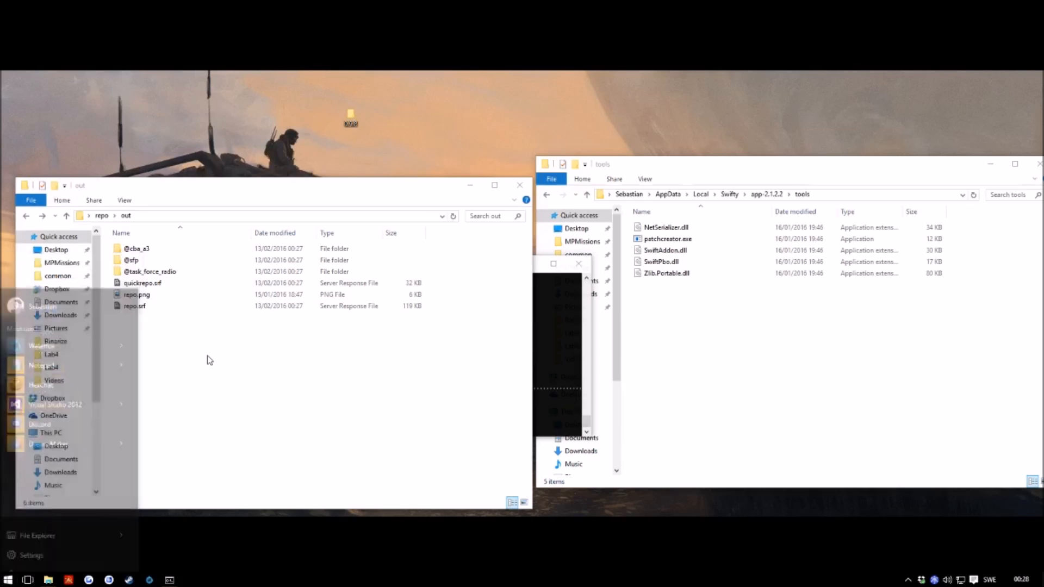
pyautogui.press('Return')
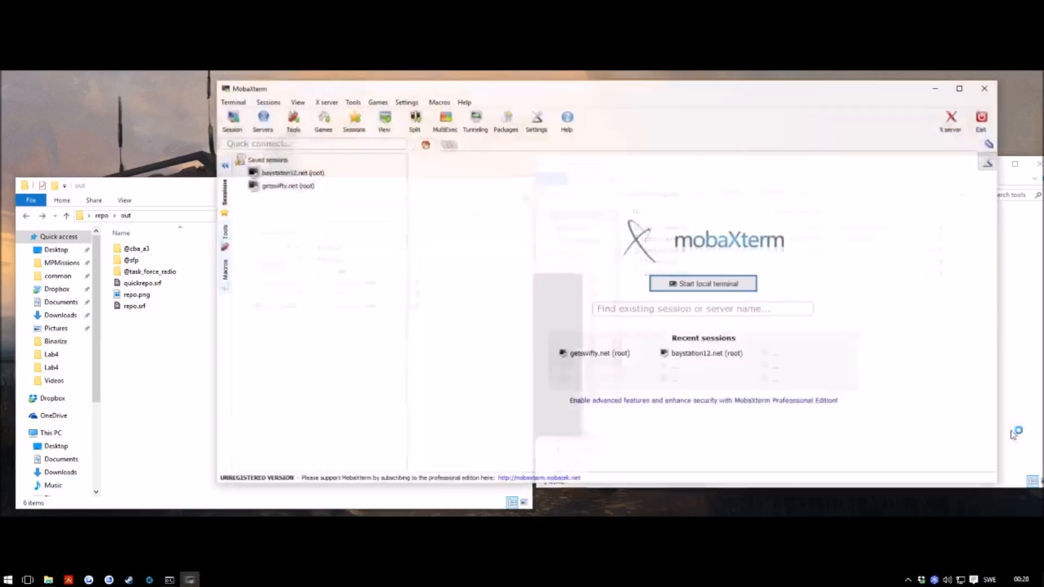
pyautogui.moveTo(628, 99); pyautogui.dragTo(1043, 110)
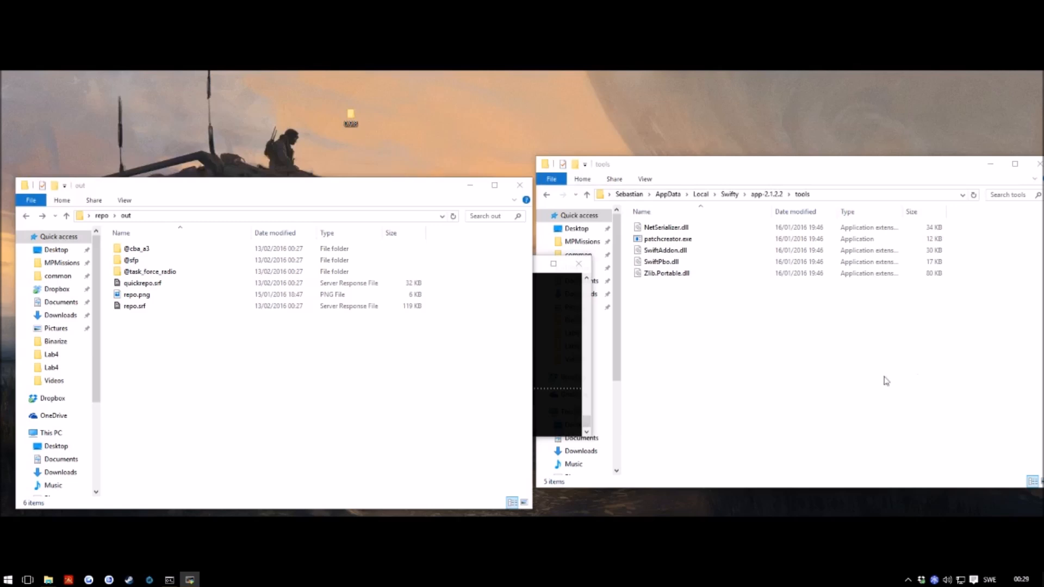
# Step: Copy the six out-folder items into /var/www/html/videorepo/ through MobaXterm's SFTP panel
pyautogui.moveTo(211, 360); pyautogui.dragTo(105, 239)
pyautogui.click(281, 366)
pyautogui.moveTo(281, 366); pyautogui.dragTo(114, 267)
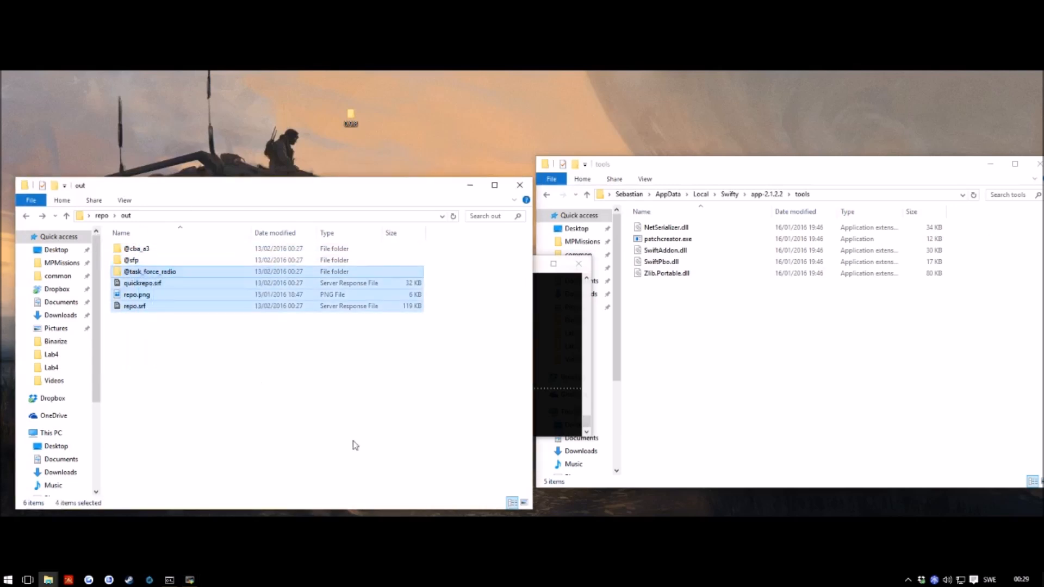
pyautogui.click(339, 414)
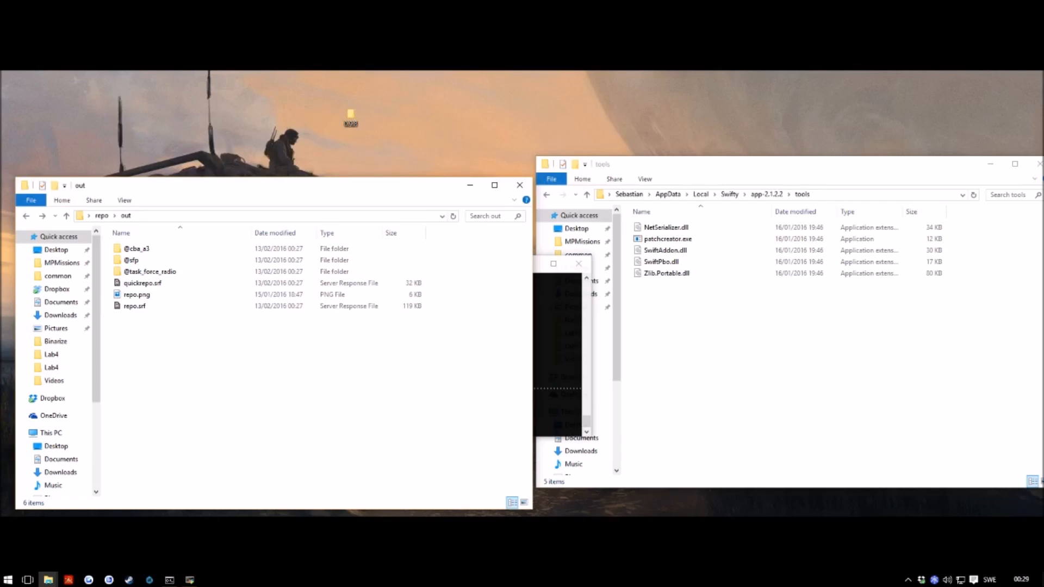
pyautogui.hotkey('alt', 'Tab')
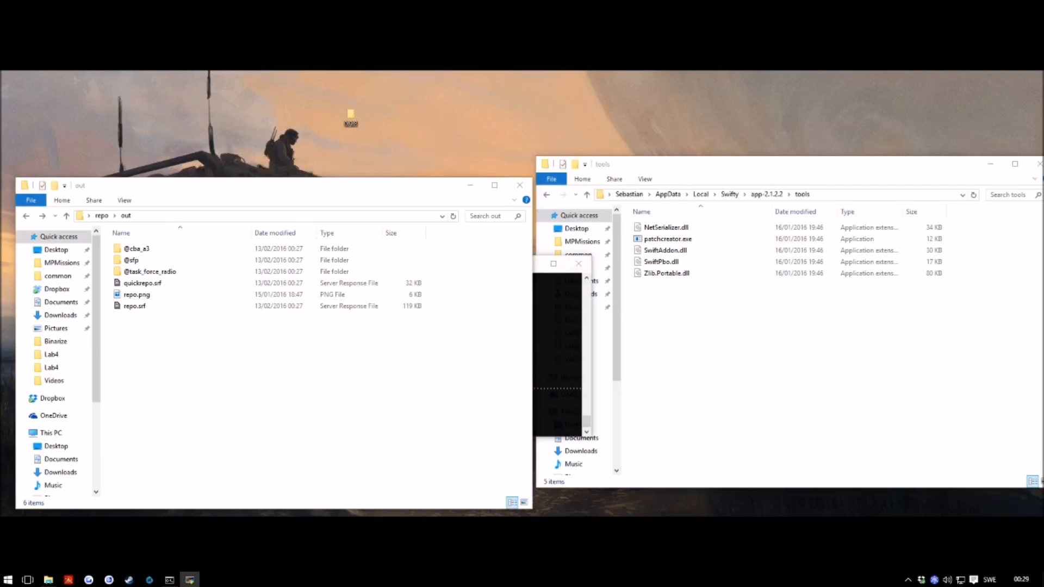
pyautogui.moveTo(248, 380); pyautogui.dragTo(244, 338)
pyautogui.moveTo(1043, 7); pyautogui.dragTo(1043, 44)
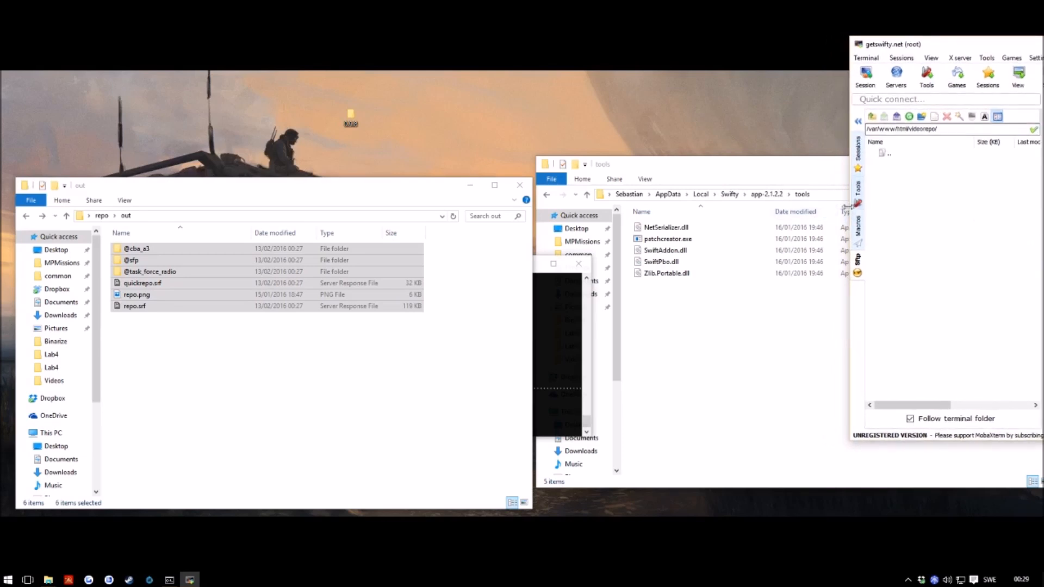
pyautogui.moveTo(201, 280); pyautogui.dragTo(974, 229)
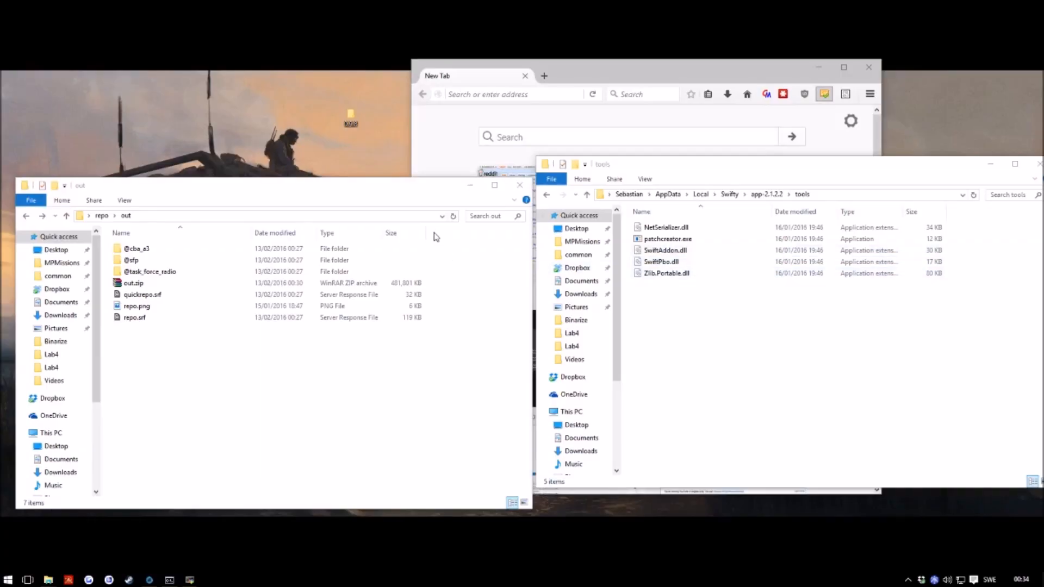
pyautogui.click(463, 94)
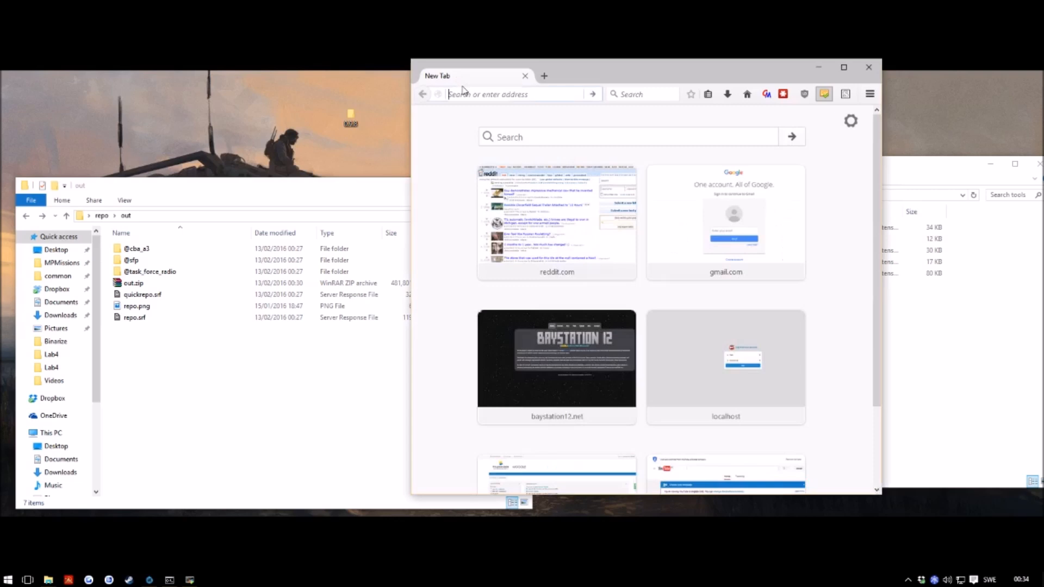
pyautogui.write('http://getswifty.net/videorepo/')
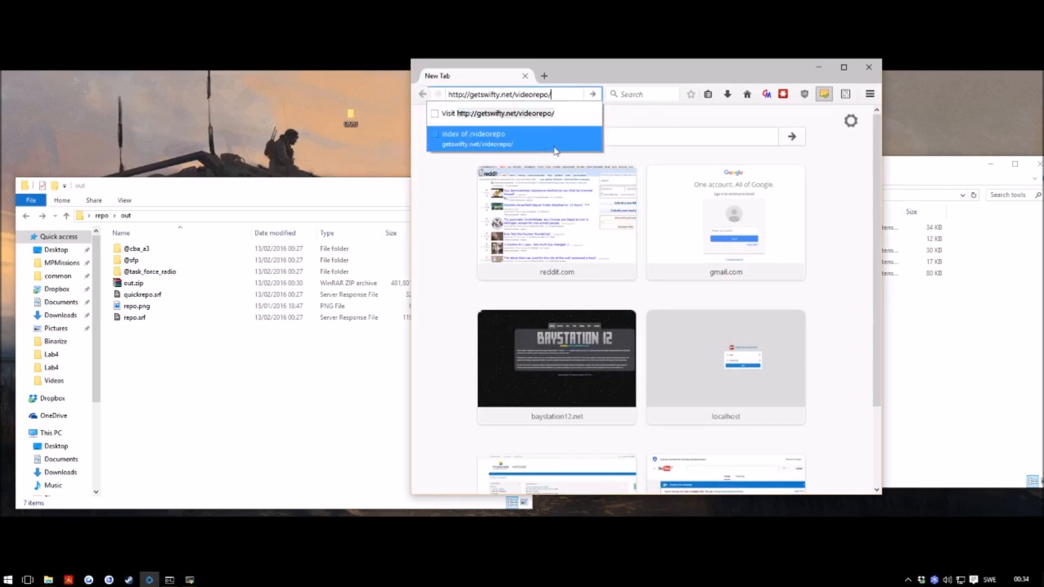
pyautogui.click(558, 151)
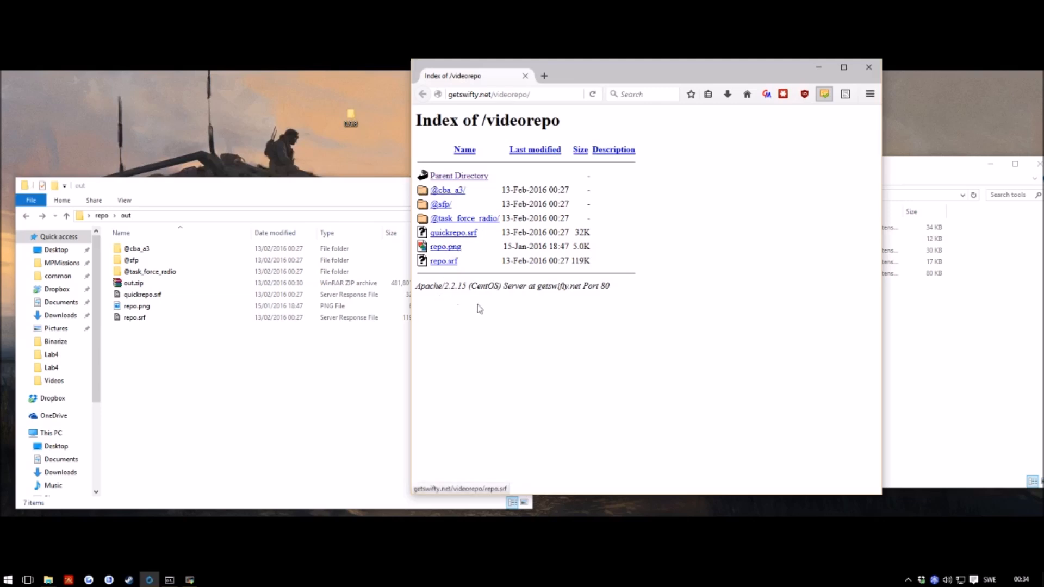
pyautogui.moveTo(245, 385); pyautogui.dragTo(161, 233)
pyautogui.click(585, 318)
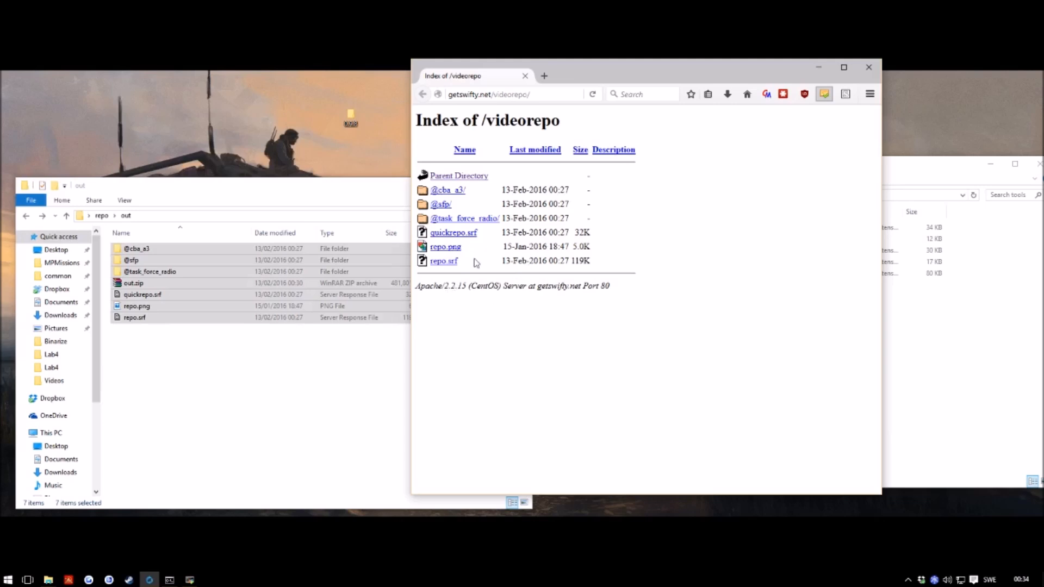
pyautogui.click(444, 218)
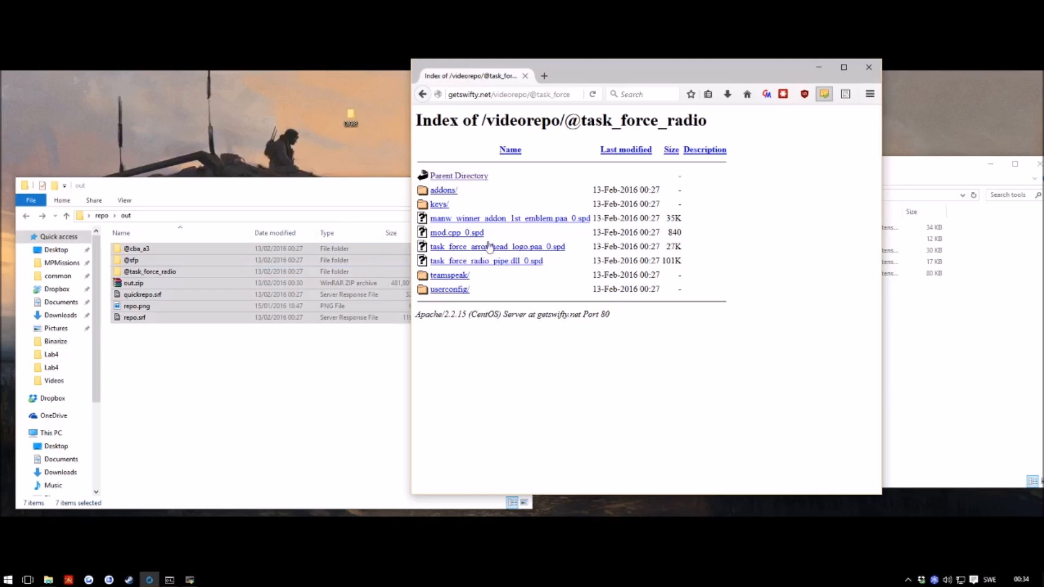
pyautogui.hotkey('alt', 'Left')
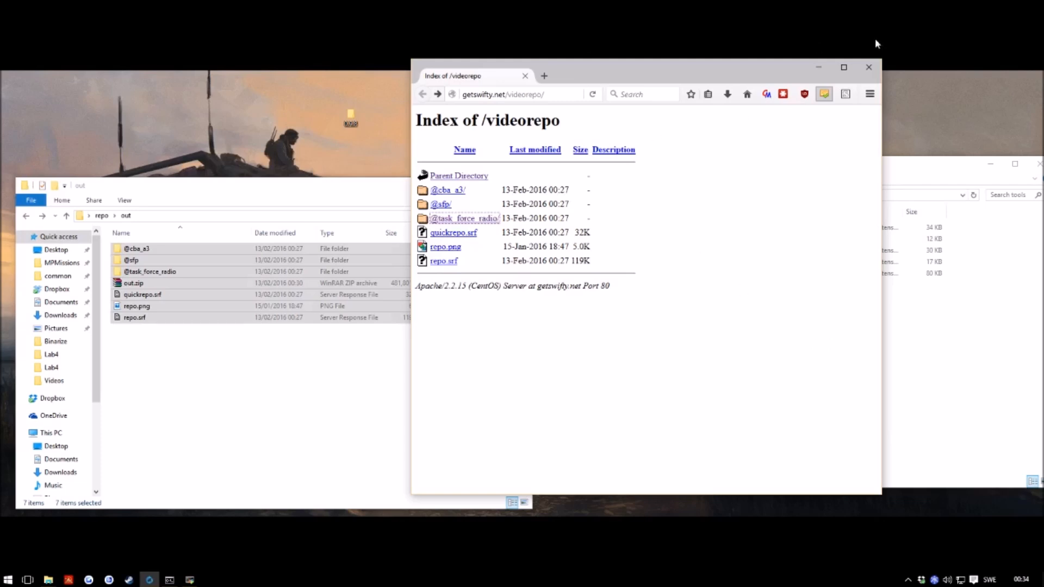
pyautogui.moveTo(704, 67); pyautogui.dragTo(848, 64)
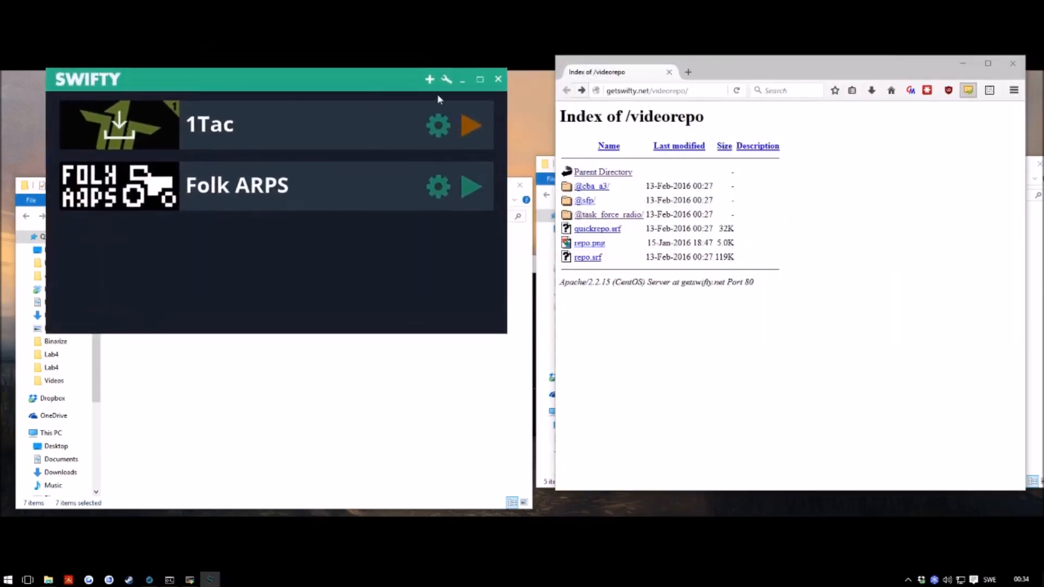
pyautogui.click(436, 82)
pyautogui.click(300, 172)
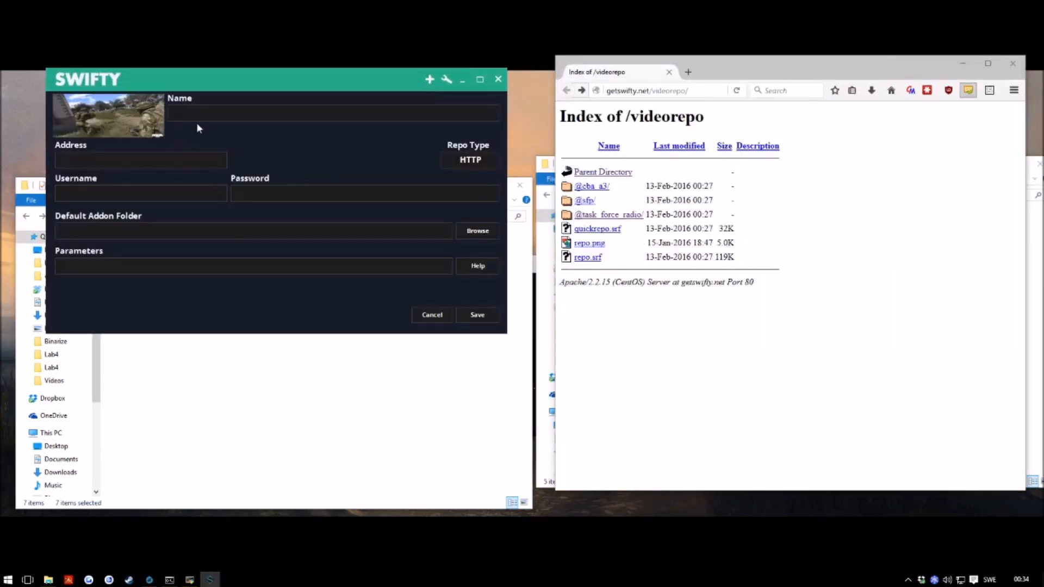
pyautogui.write('VideoRepo')
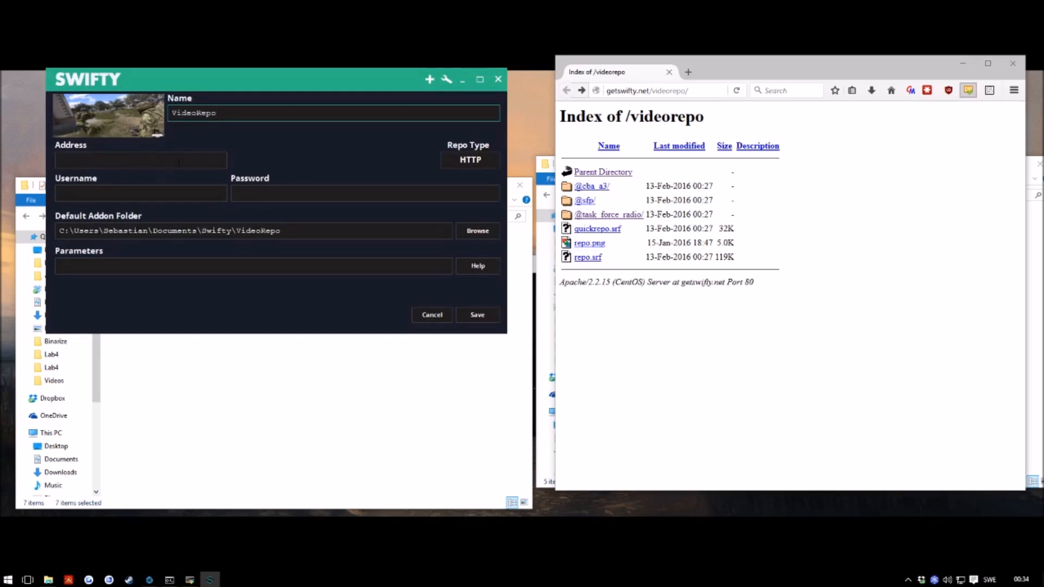
pyautogui.click(131, 160)
pyautogui.write('http://getswifty.net/videorepo/')
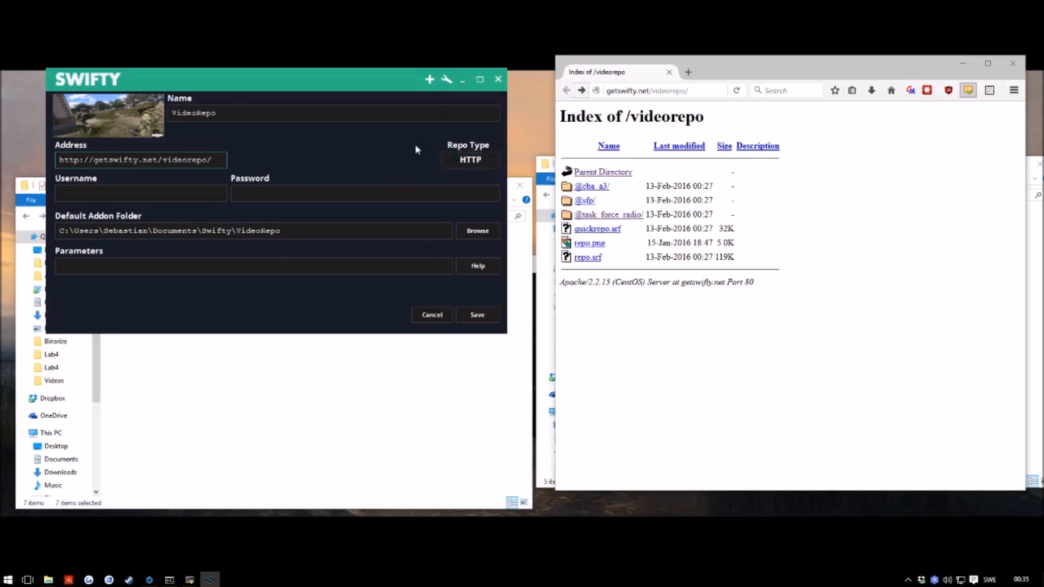
pyautogui.click(493, 311)
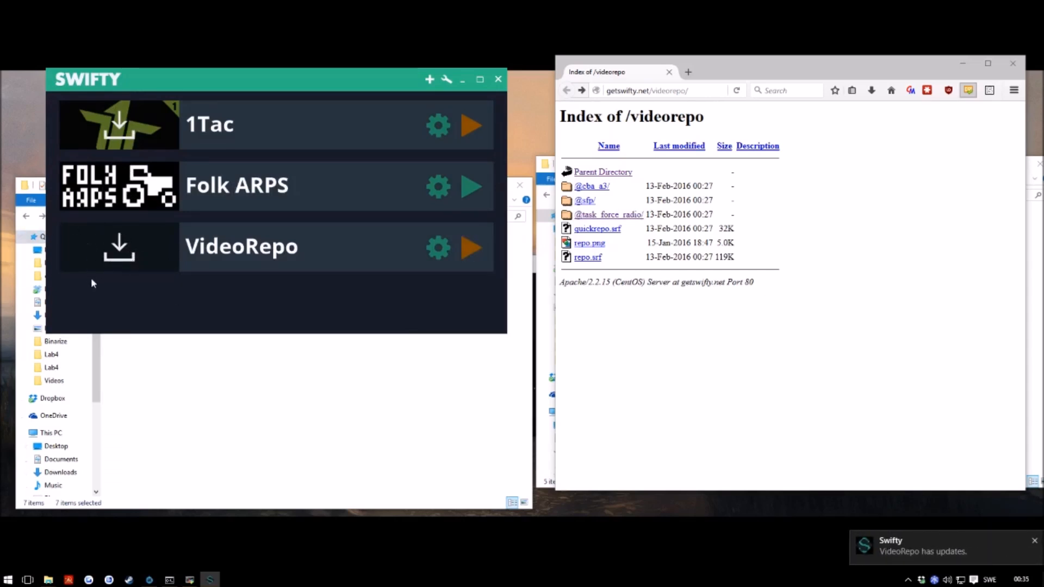
pyautogui.click(114, 266)
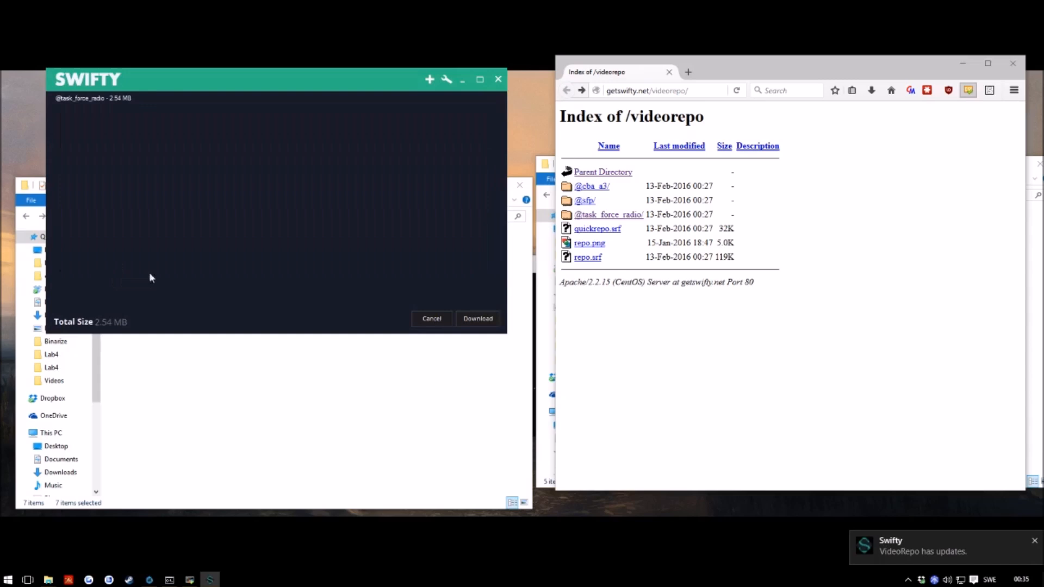
pyautogui.click(108, 100)
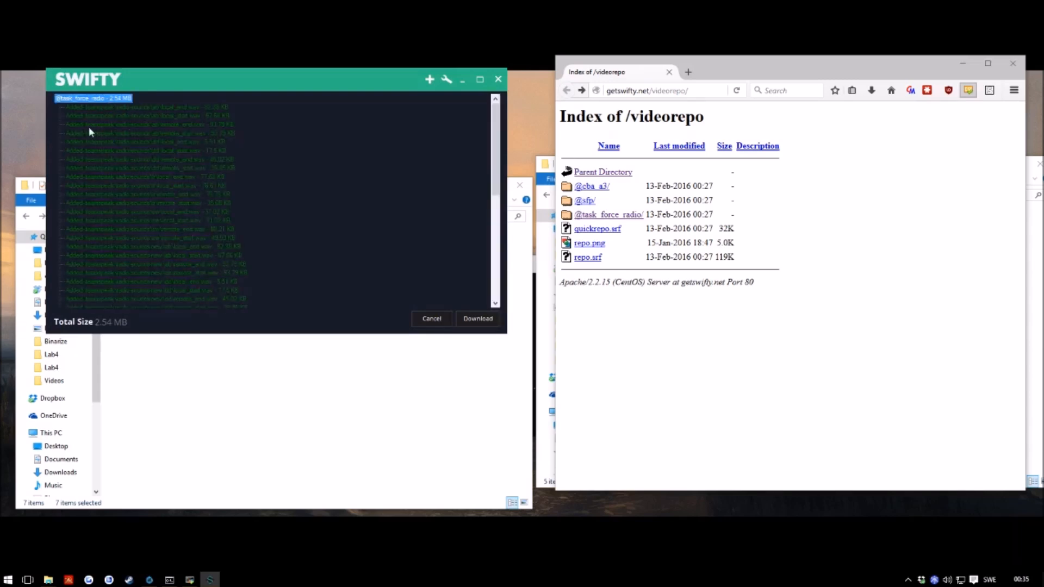
pyautogui.click(99, 100)
pyautogui.click(100, 101)
pyautogui.scroll(-3, 131, 240)
pyautogui.scroll(3, 146, 235)
pyautogui.click(74, 102)
pyautogui.click(478, 319)
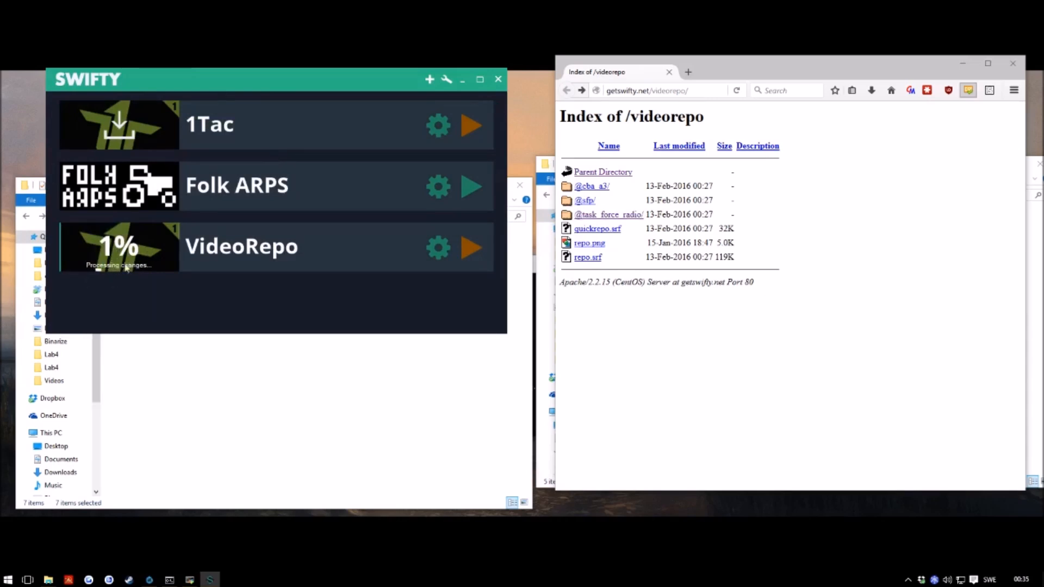
pyautogui.moveTo(119, 261)
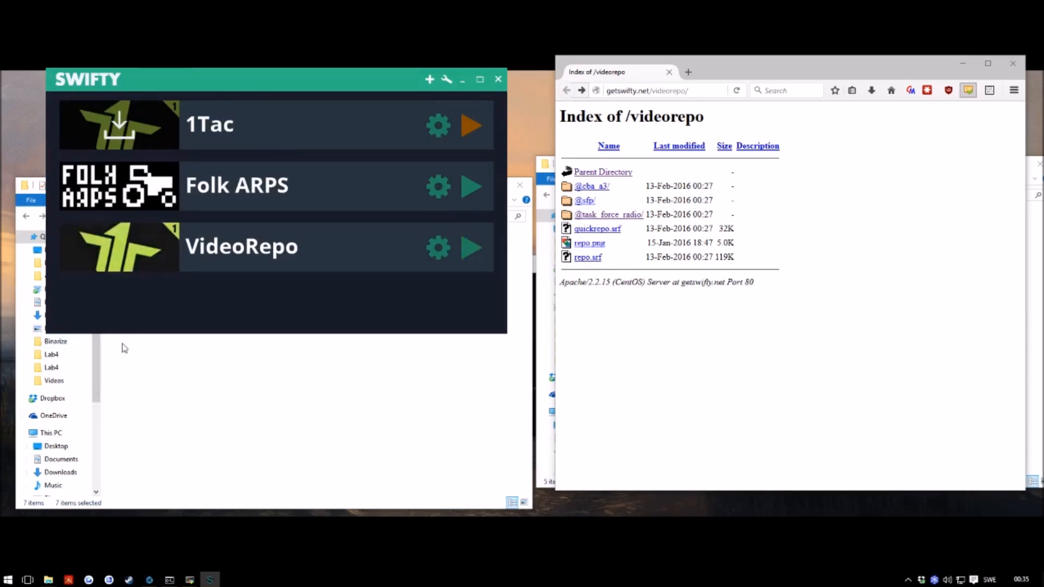